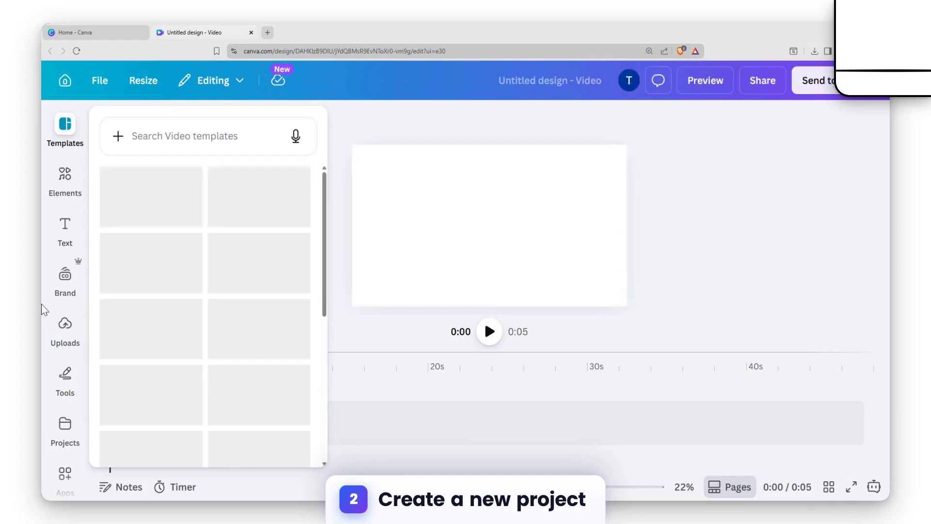
- Search the elements library for "sports car" and show all matching graphics
click(63, 183)
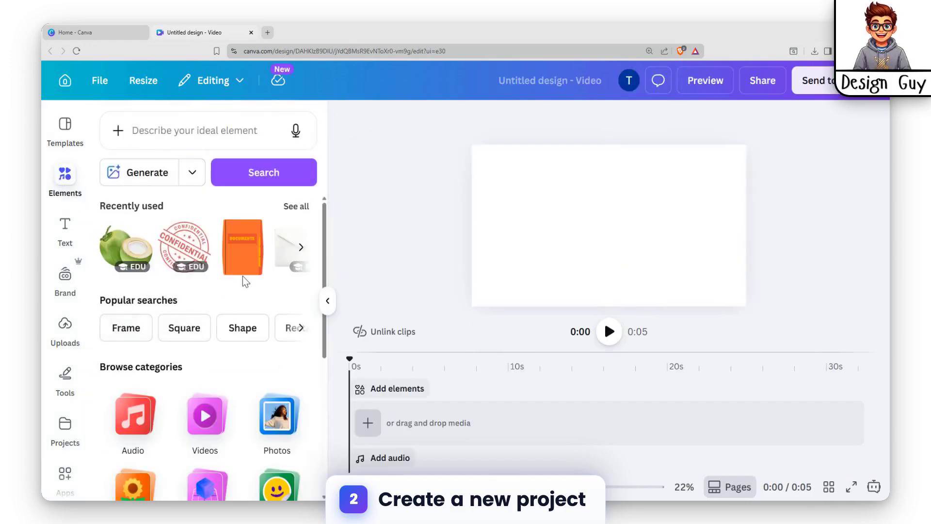
scroll(220, 347, down, 2)
scroll(221, 331, down, 3)
scroll(209, 242, up, 5)
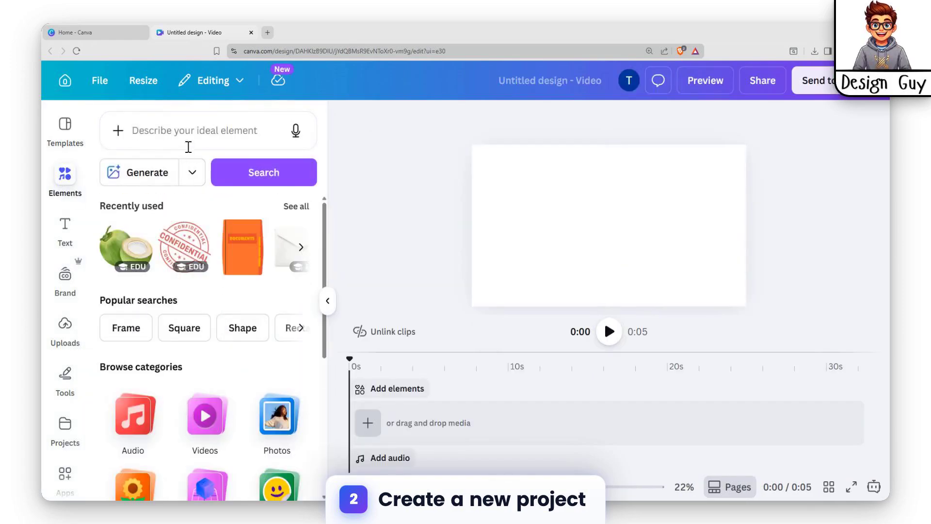
click(202, 131)
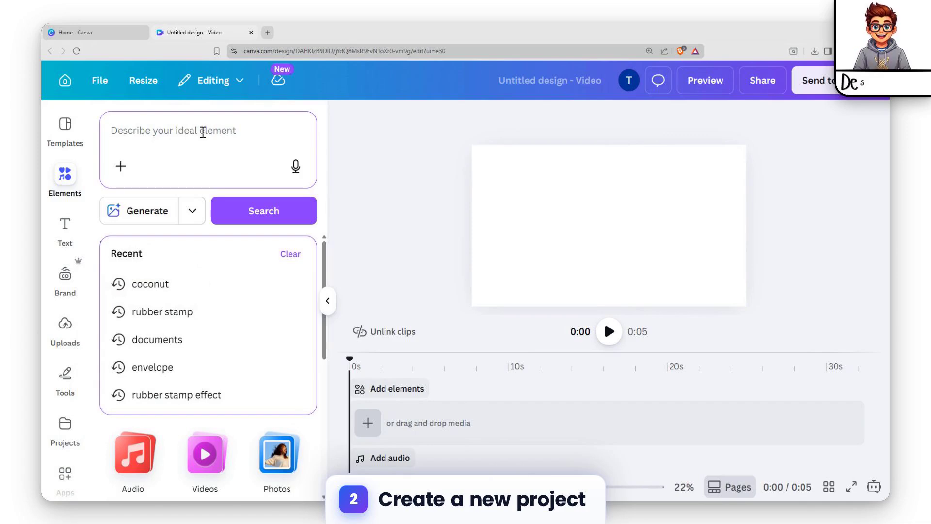
text(spo)
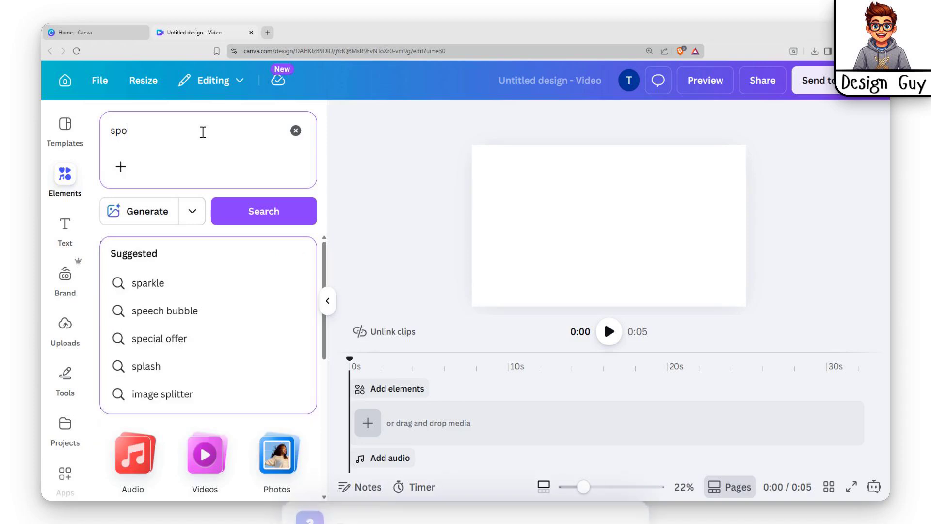
text(rts car)
key(Return)
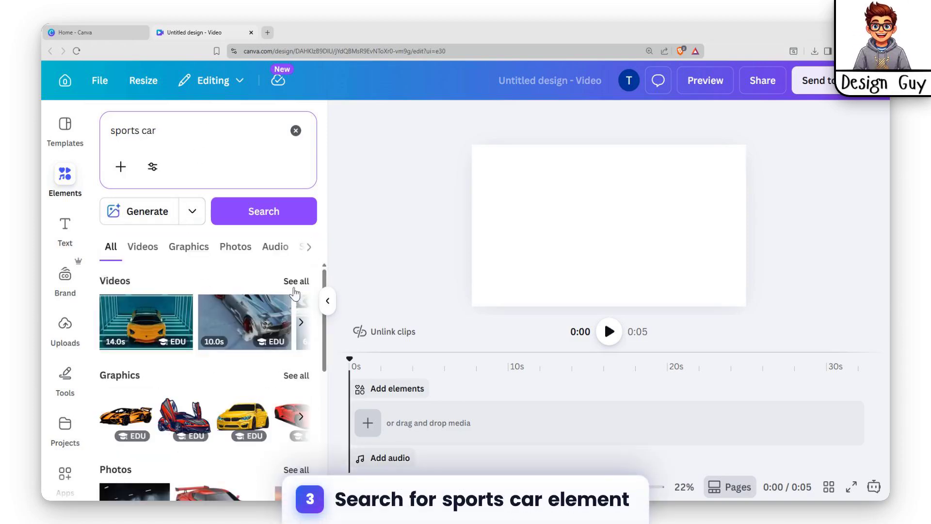
click(295, 376)
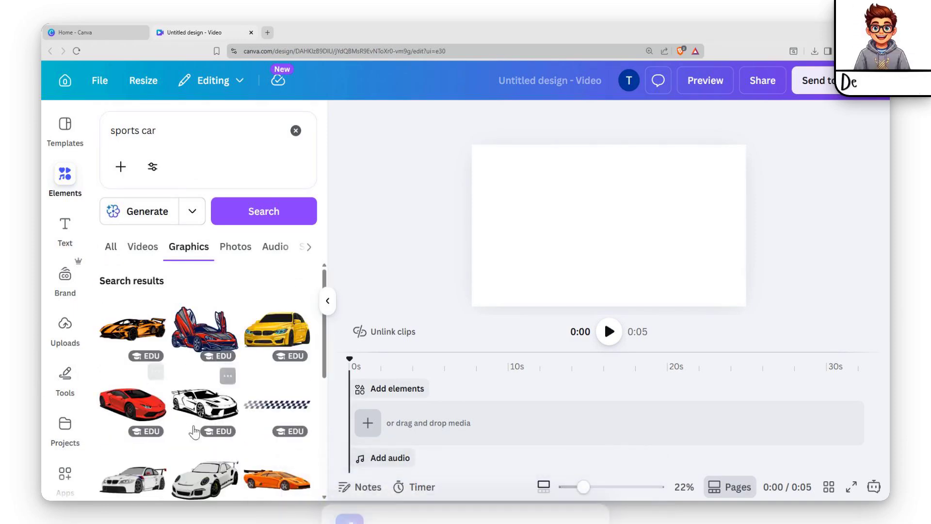
- Add the checkered strip graphic to the blank page and enlarge it across the full width of the upper half
click(276, 404)
drag(614, 217, 717, 198)
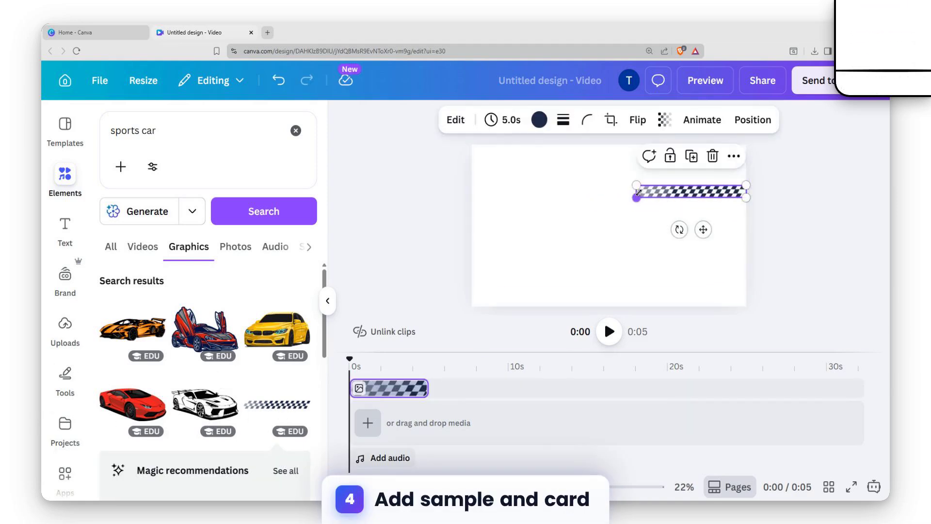
drag(636, 197, 462, 217)
drag(641, 200, 644, 185)
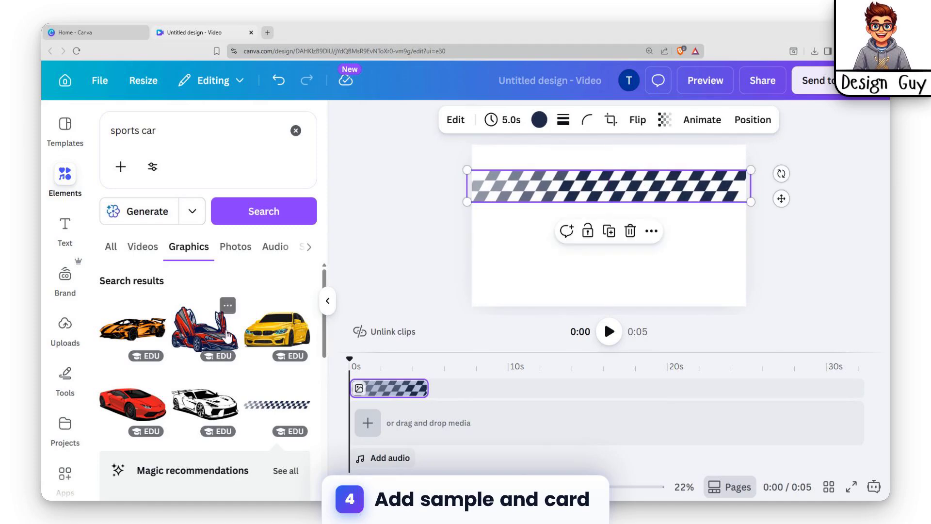
- Place the red sports car graphic on the page, overlapping the checkered strip
drag(132, 404, 625, 223)
click(799, 279)
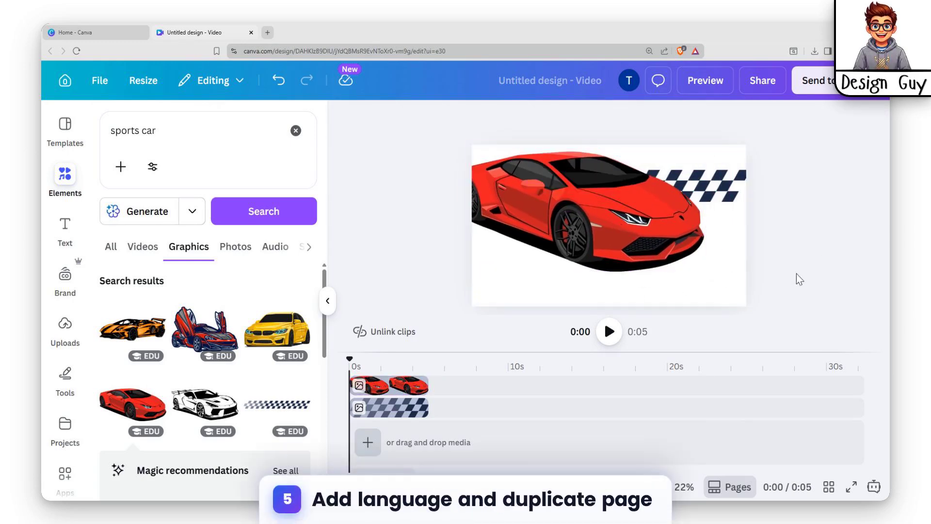
click(732, 252)
- Add a blank 5-second page to the timeline and duplicate it twice to make three consecutive pages
click(367, 443)
click(362, 407)
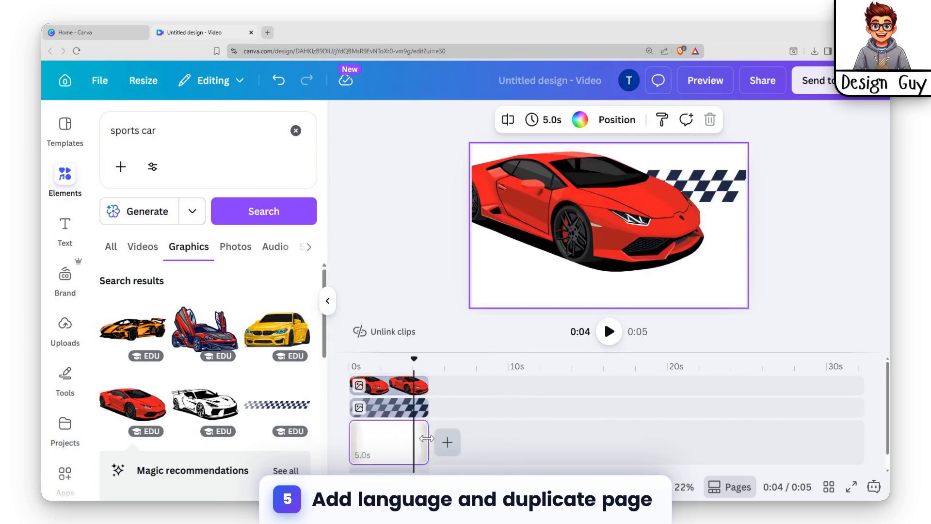
mouse_move(425, 447)
mouse_down()
mouse_move(411, 448)
mouse_move(429, 448)
mouse_up()
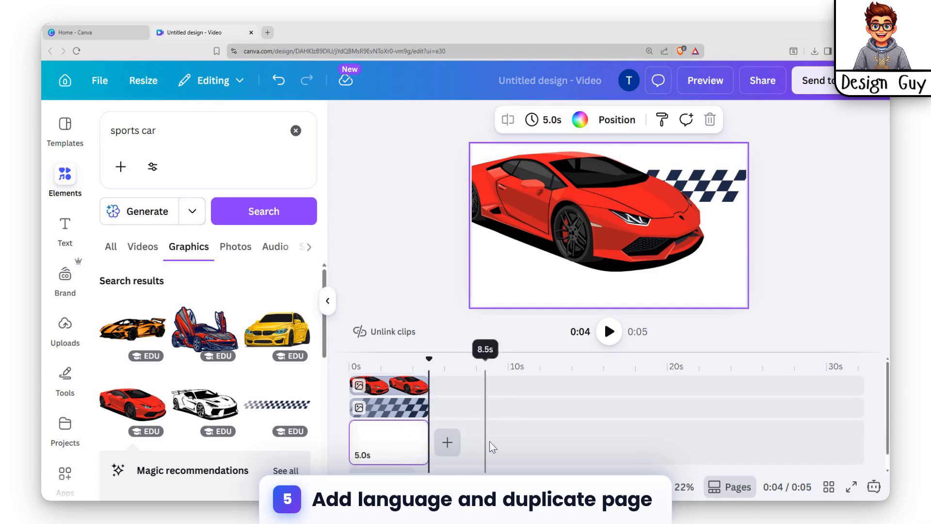
click(395, 444)
key(ctrl+d)
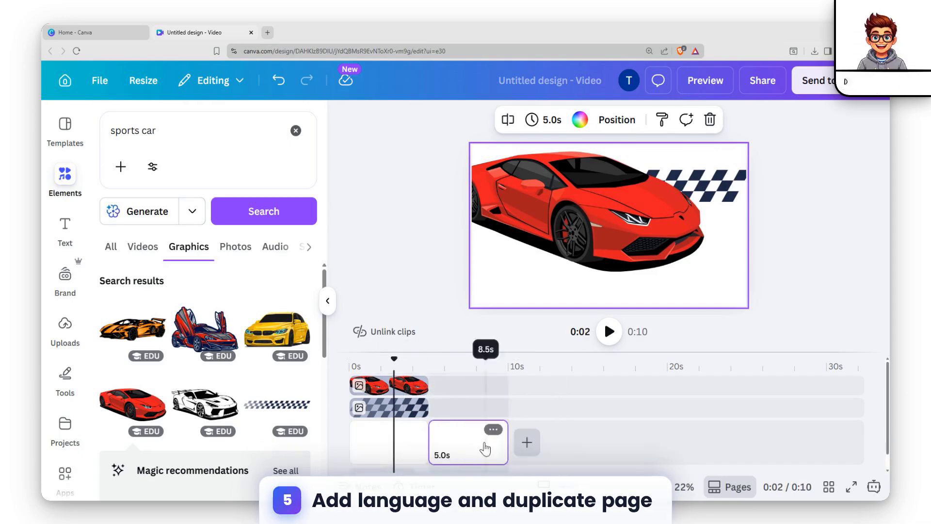
click(474, 454)
key(ctrl+d)
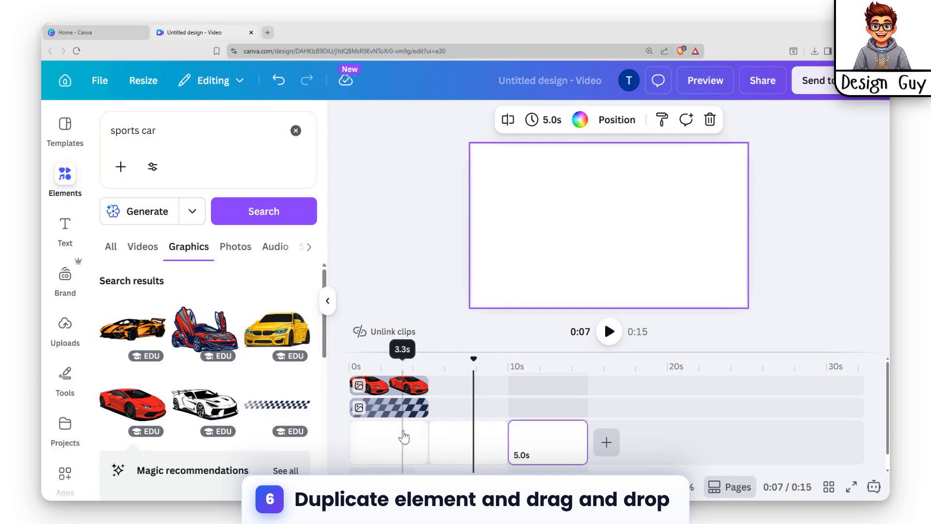
- Duplicate the car and checkered strip clips together and line up the copies above the second and third pages
click(387, 439)
click(401, 409)
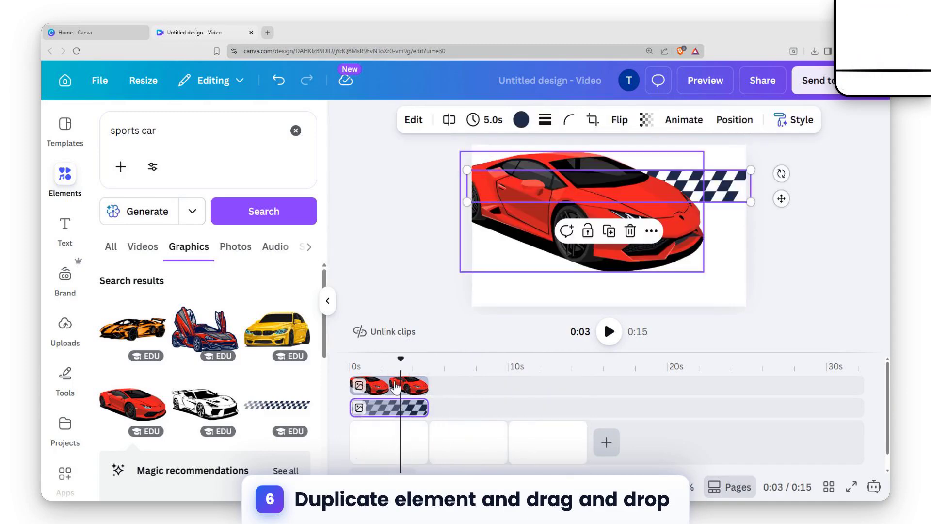
shift+click(396, 389)
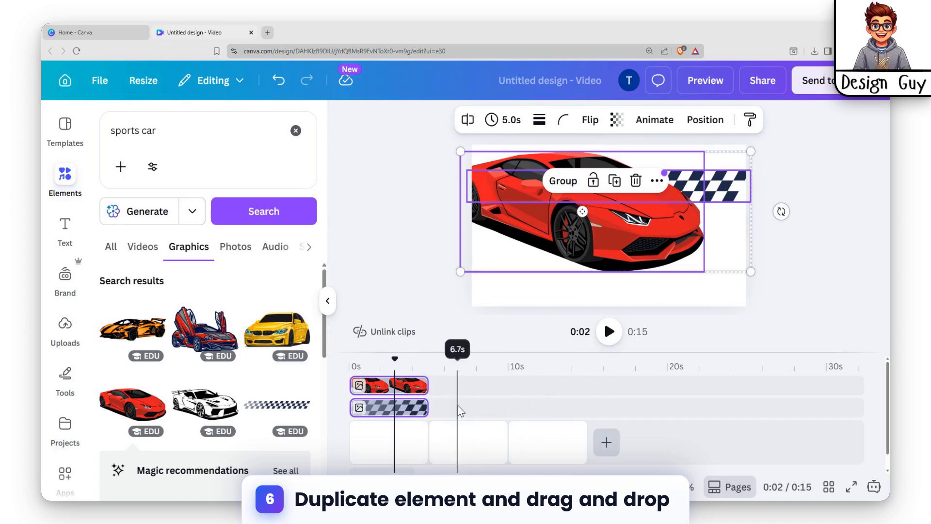
key(ctrl+d)
scroll(456, 403, down, 1)
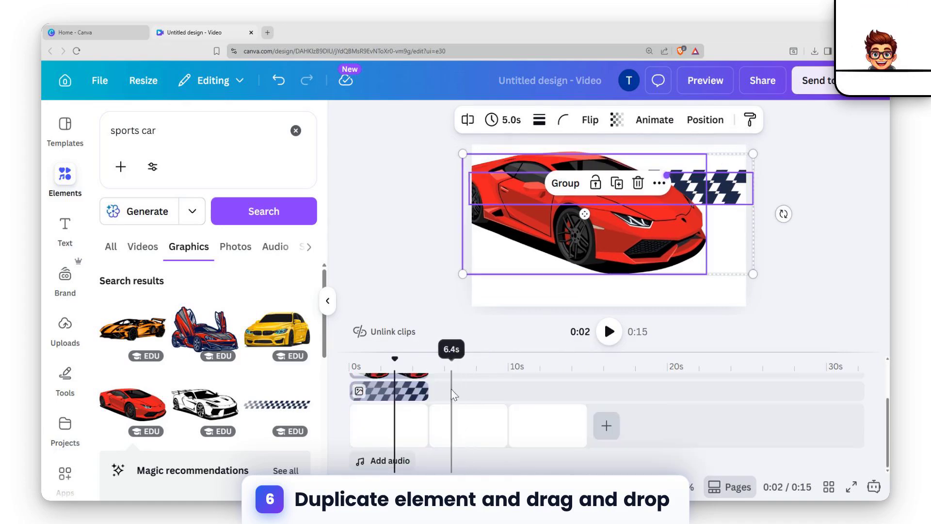
scroll(452, 394, up, 1)
drag(412, 409, 582, 413)
- Shrink the red car in the second section and place it in the page's lower-right corner, comparing it with the other sections
click(479, 386)
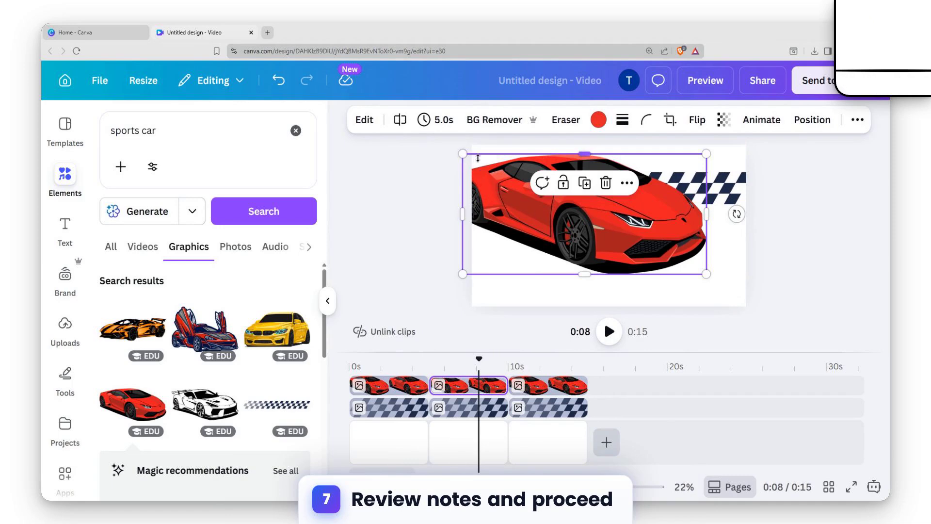
drag(499, 202, 699, 276)
click(405, 390)
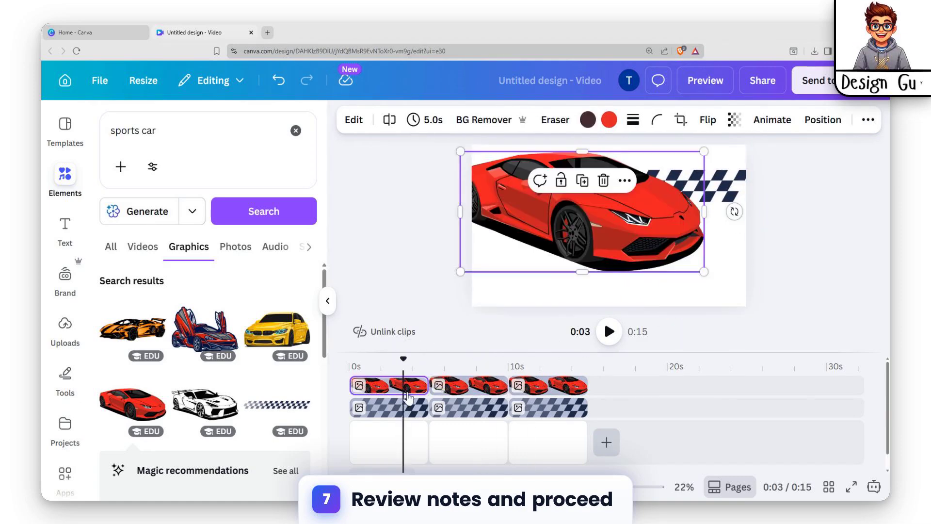
click(556, 388)
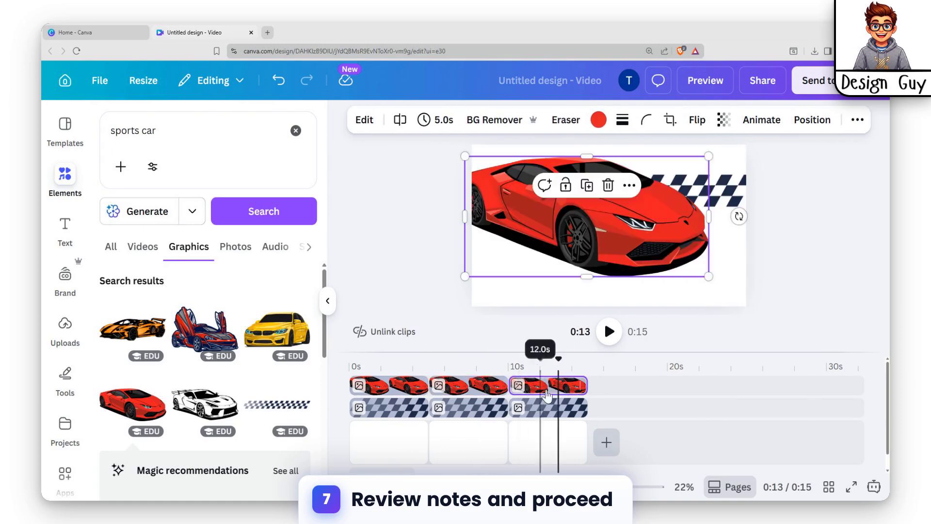
click(474, 388)
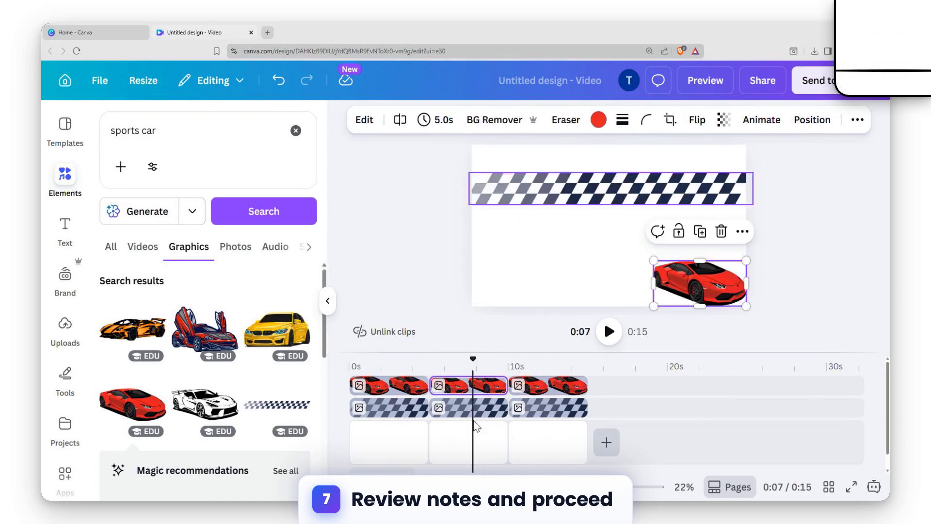
- Paste another copy of the car and checkered strip clips and align them directly after the third section's clips
click(477, 425)
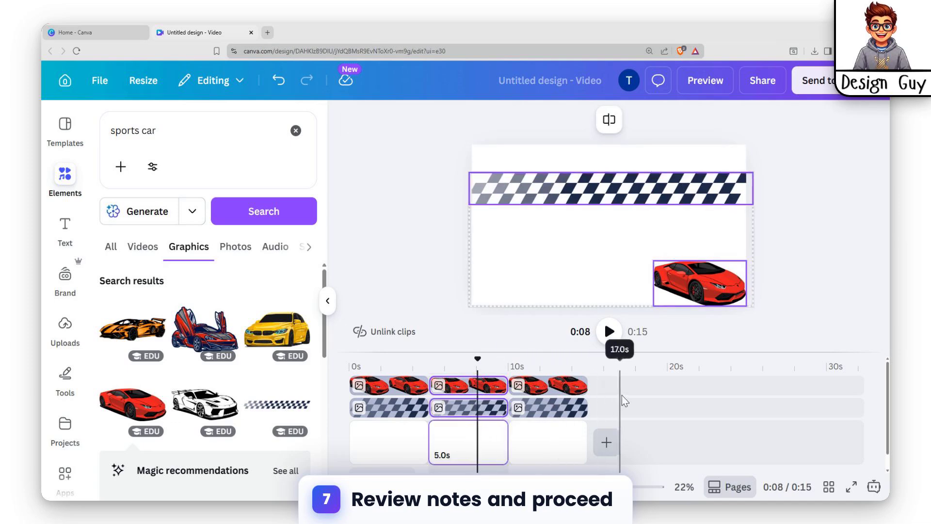
click(609, 391)
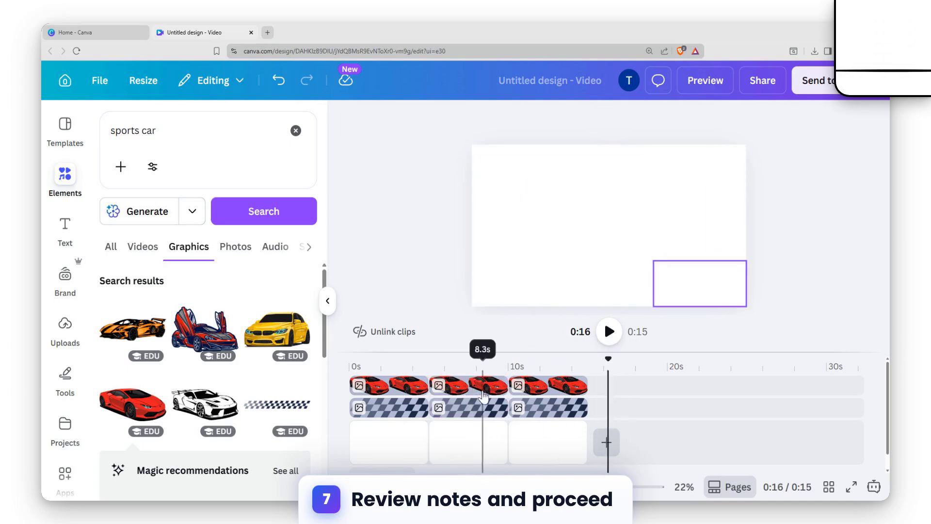
key(ctrl+v)
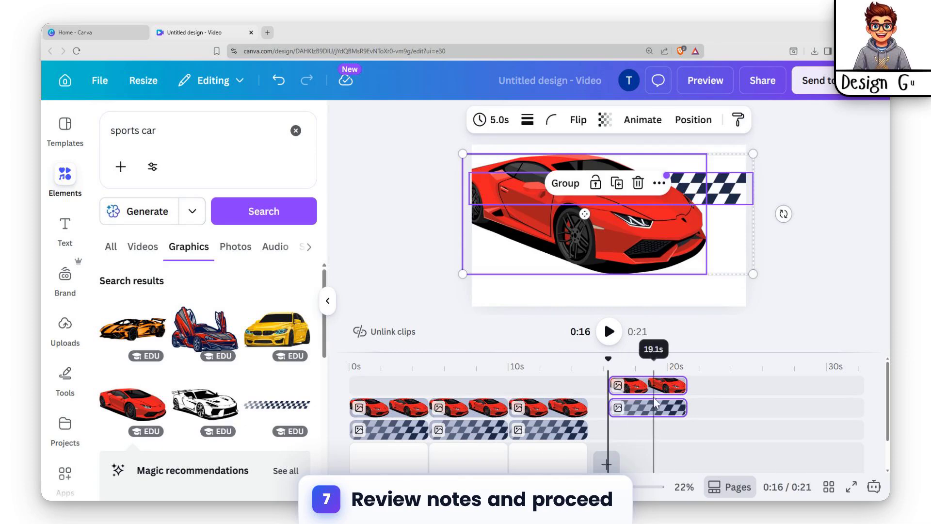
drag(643, 385, 623, 407)
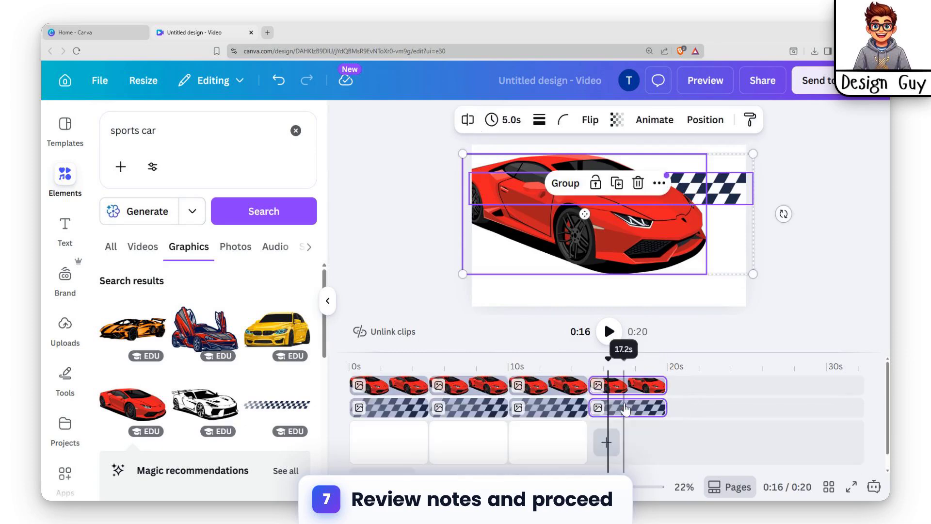
- Move the fourth section's red car to the page's lower-right corner and shrink it to about half its size
click(474, 372)
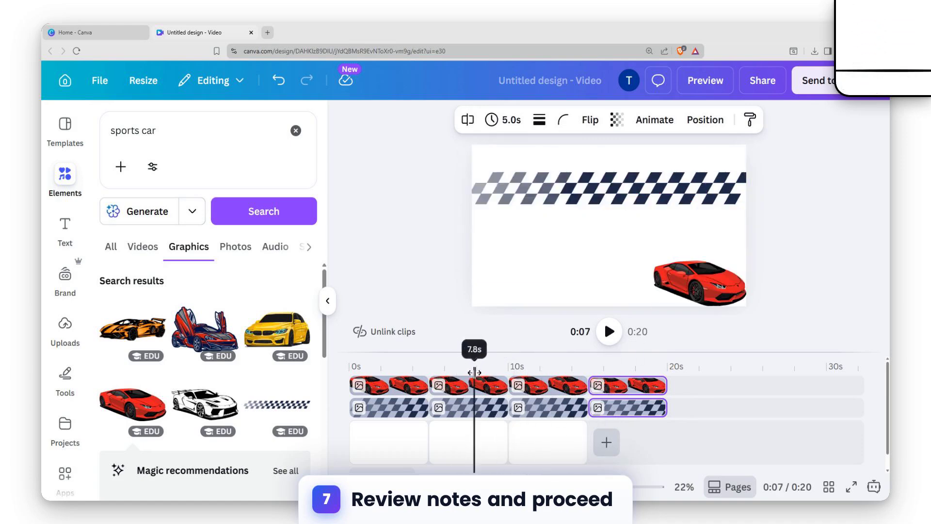
click(622, 386)
click(553, 386)
click(628, 387)
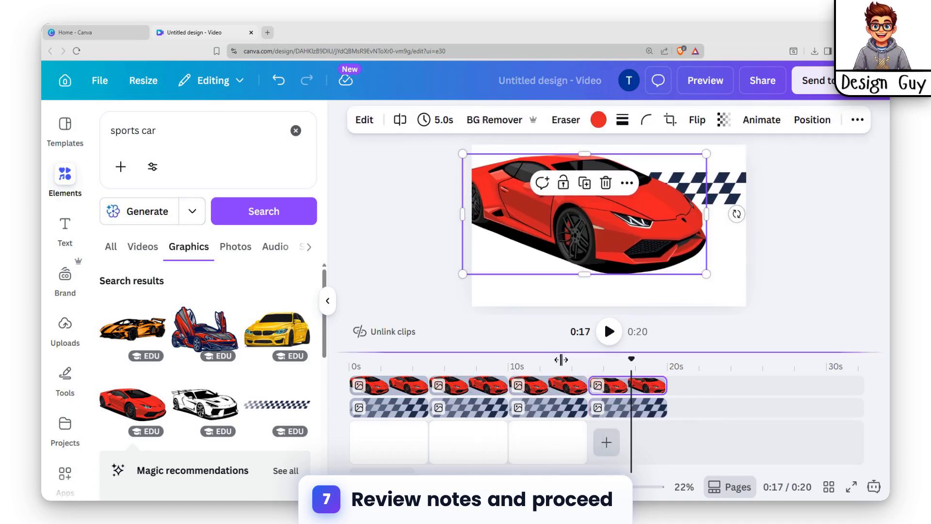
click(548, 385)
click(637, 386)
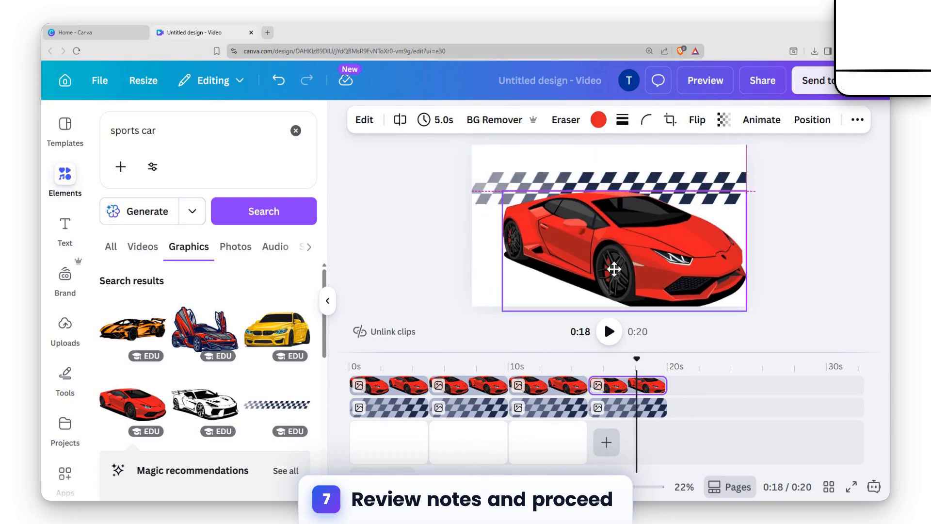
drag(502, 191, 619, 246)
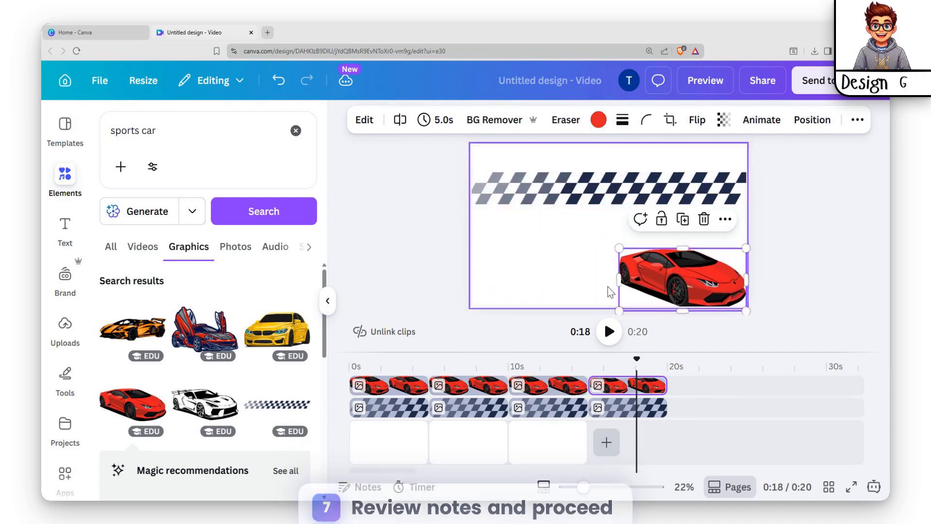
- Duplicate the third blank page to add a fourth 5-second page beneath the last car and strip clips
click(485, 449)
click(557, 442)
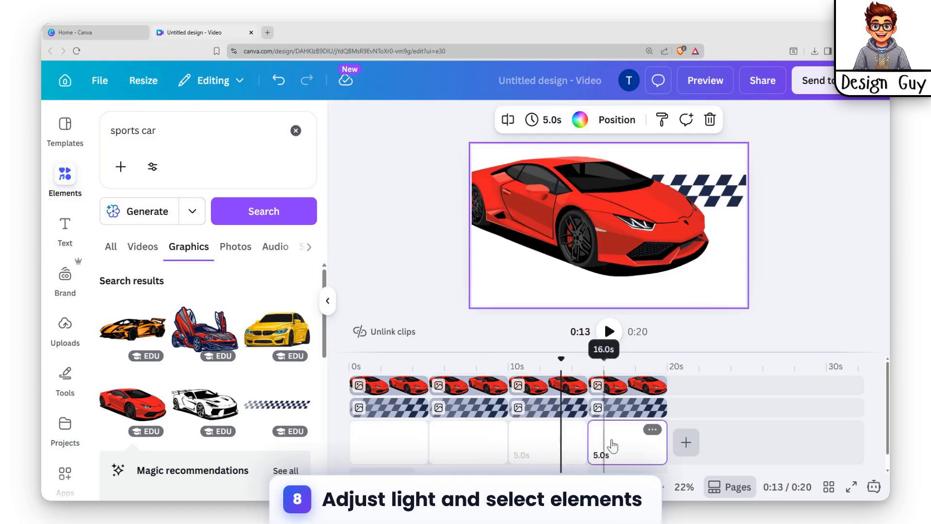
click(651, 441)
click(697, 367)
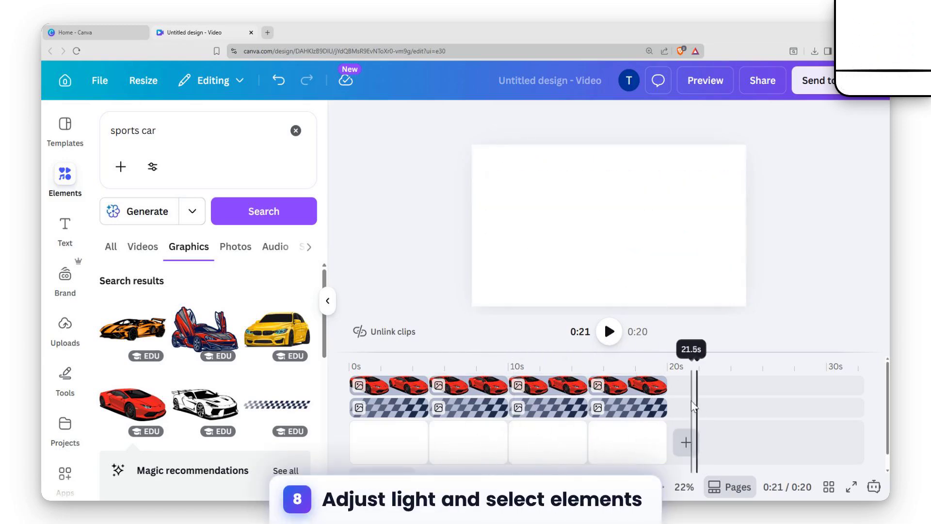
- Select all eight sports car and checkered strip clips in the timeline together
drag(335, 356, 440, 333)
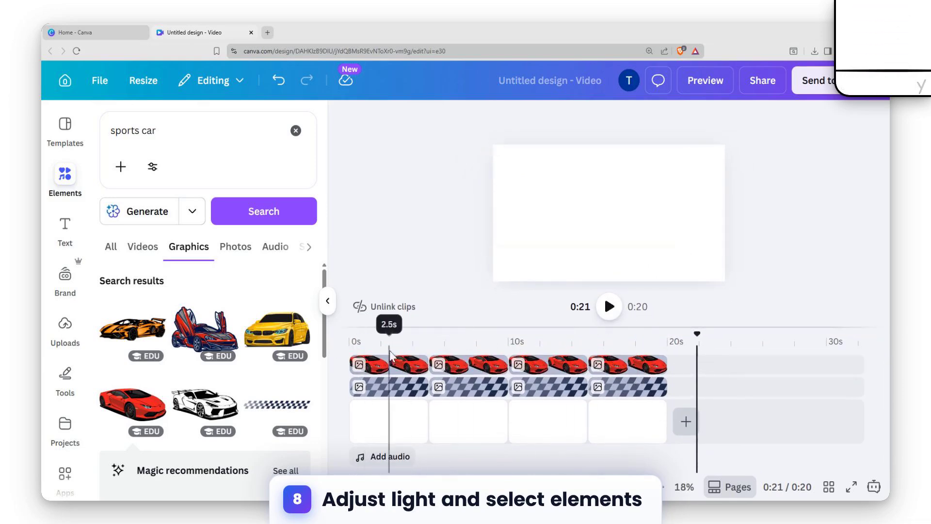
click(395, 365)
click(633, 386)
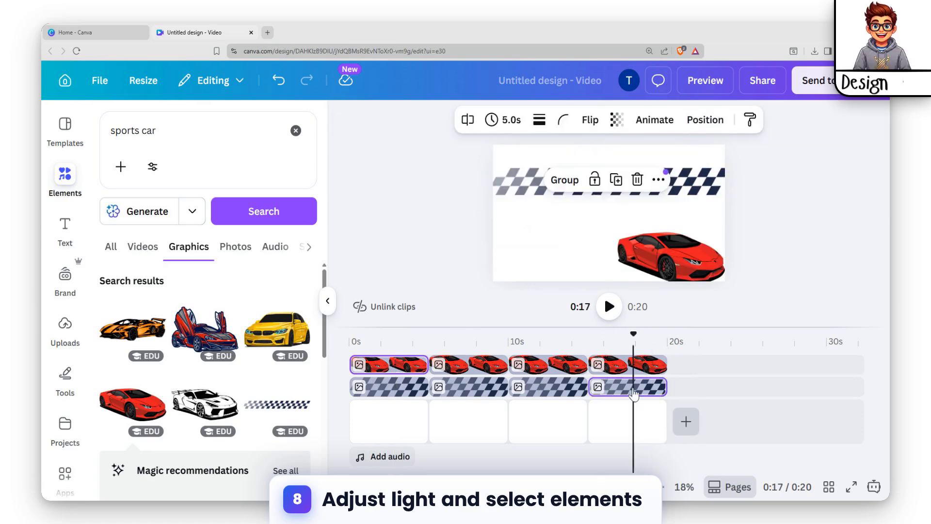
shift+click(481, 362)
shift+click(451, 387)
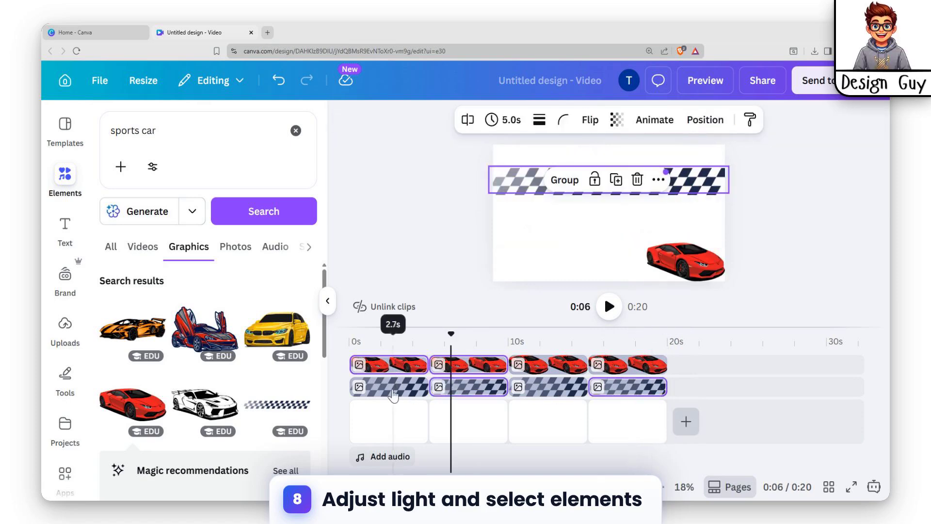
shift+click(382, 388)
shift+click(532, 388)
shift+click(548, 365)
shift+click(624, 366)
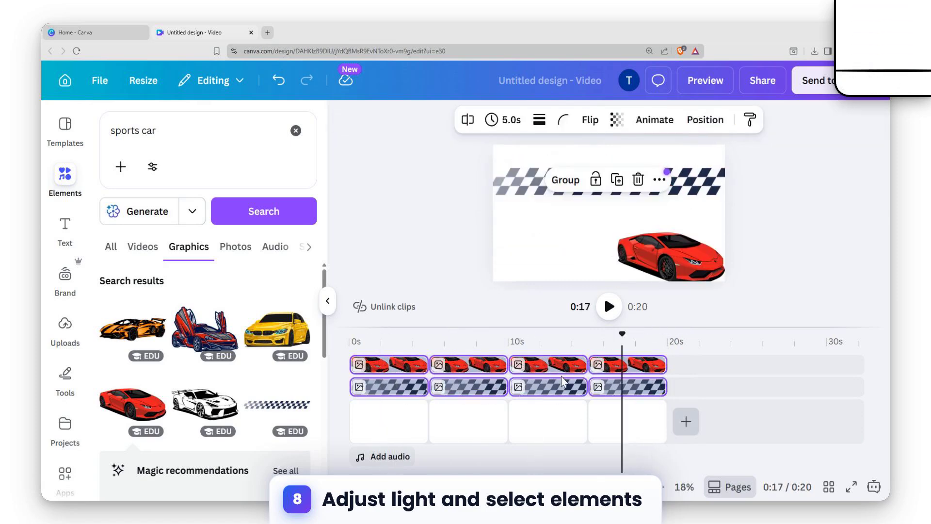
- Add the four pages to the selection and trim every car and strip clip to 3.0 seconds
shift+click(537, 429)
shift+click(457, 431)
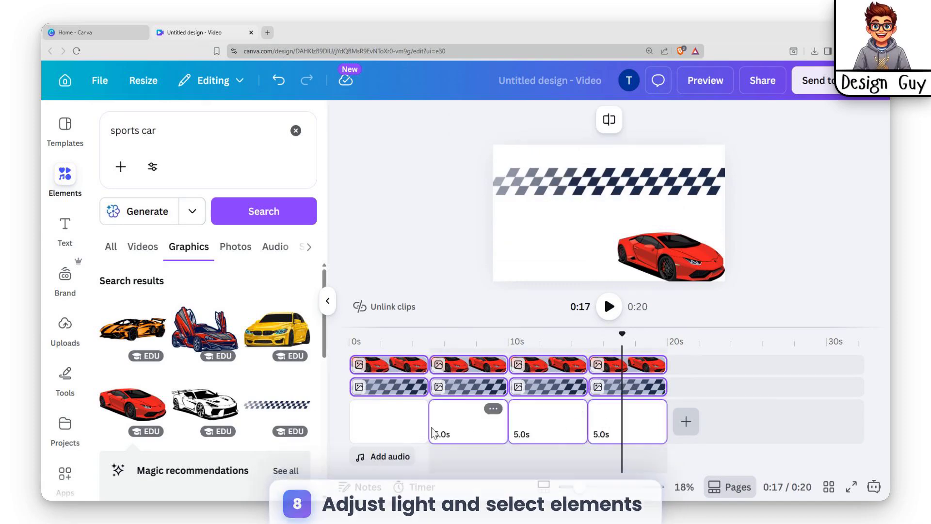
shift+click(393, 424)
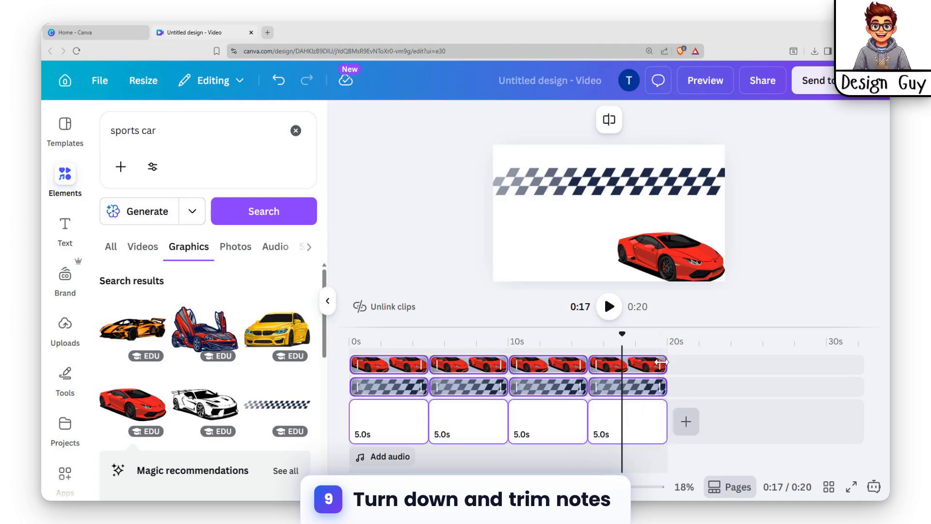
drag(665, 364, 632, 362)
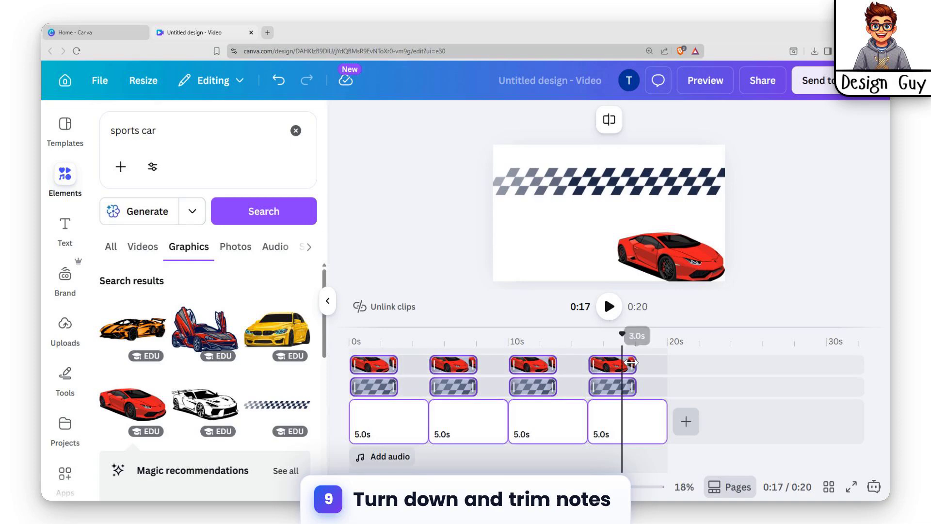
- Select all four blank pages and shorten each one to 3.0 seconds, matching the layer clips above
click(605, 425)
shift+click(534, 427)
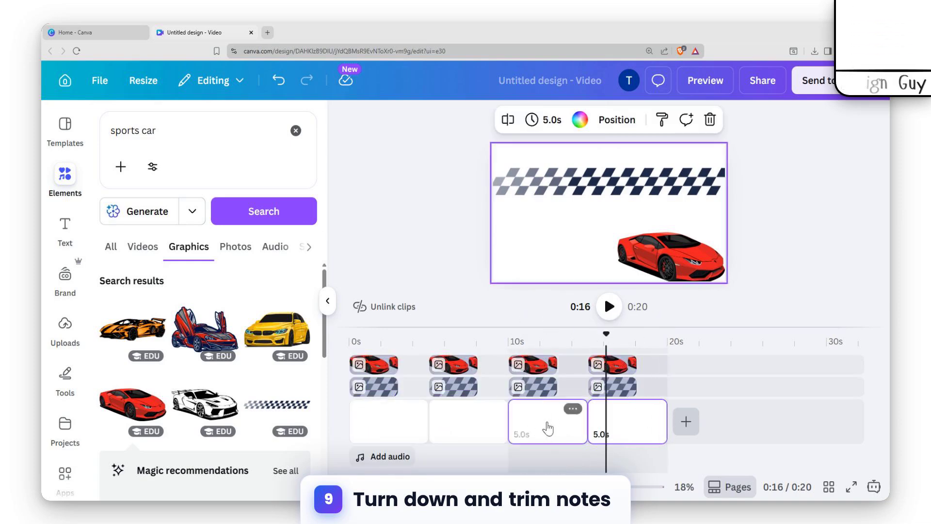
shift+click(468, 427)
shift+click(398, 427)
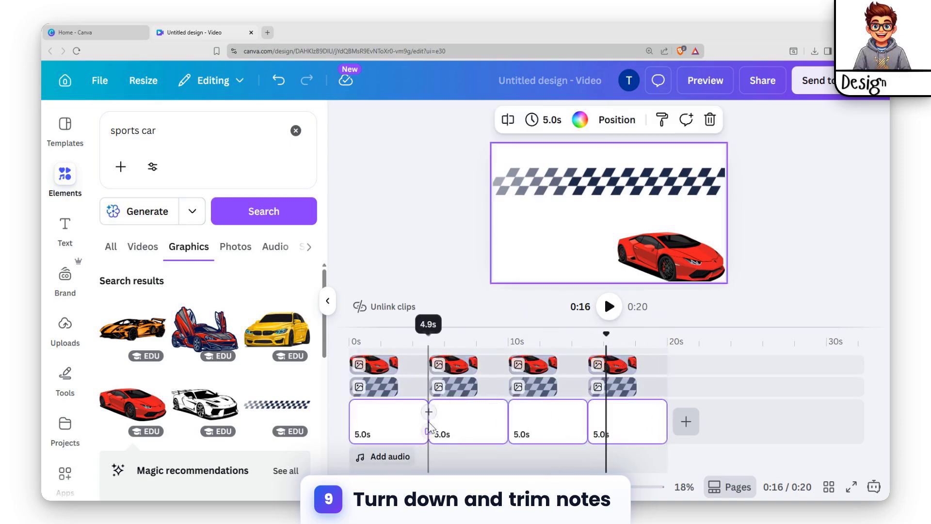
click(670, 423)
drag(668, 421, 392, 422)
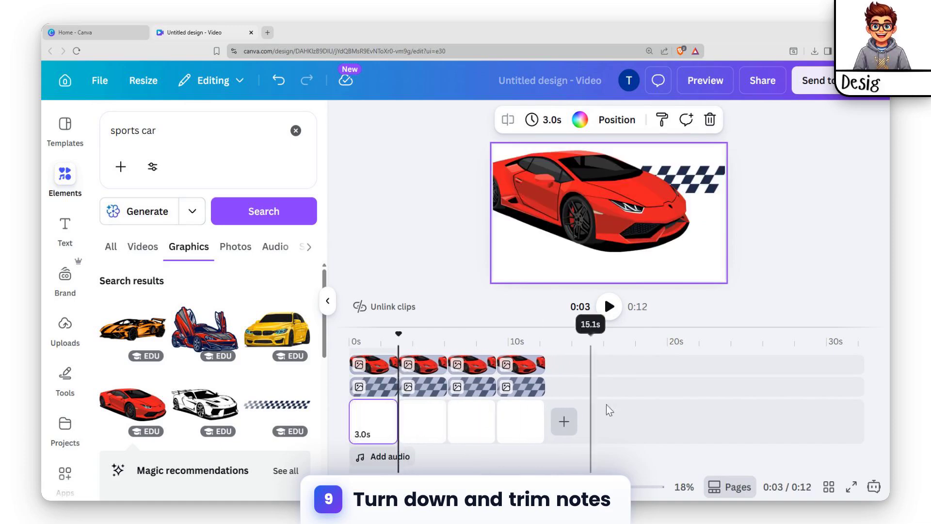
click(640, 416)
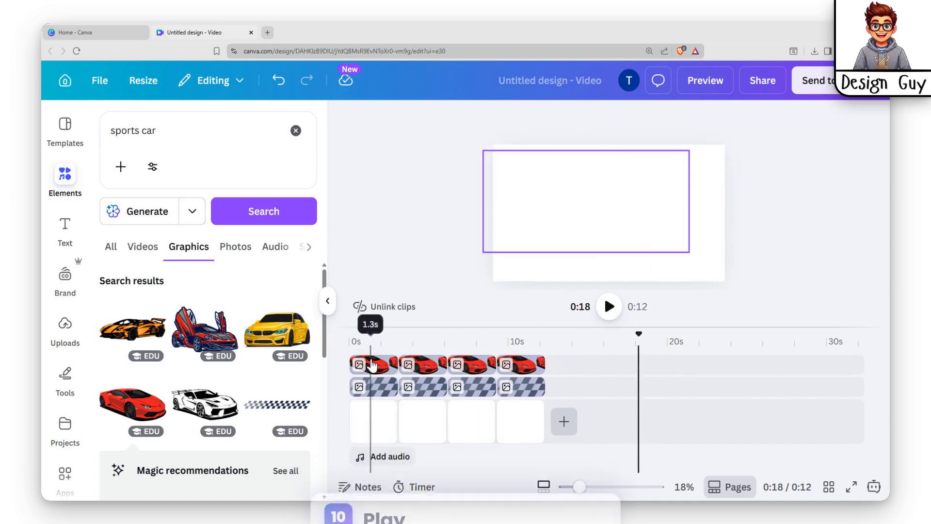
- Compare the red car's size and position in the first, second and last sections
click(419, 365)
click(535, 365)
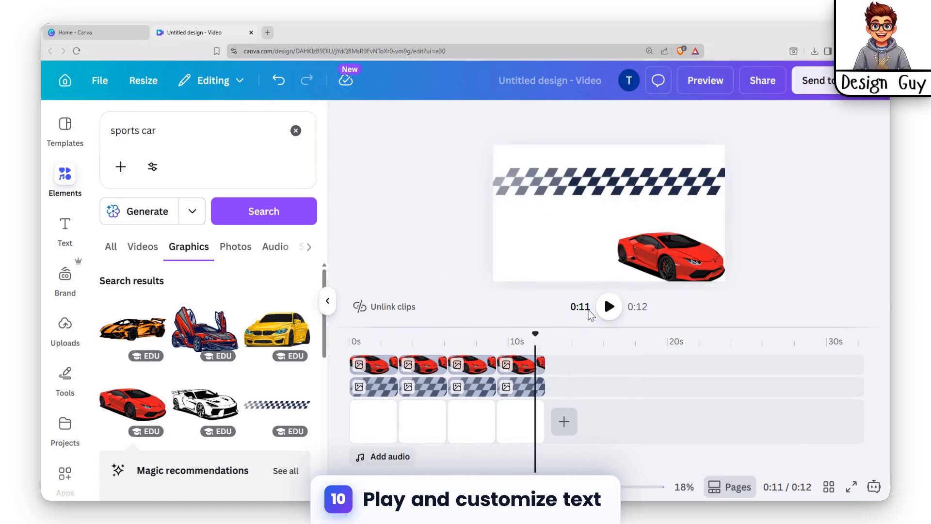
click(383, 364)
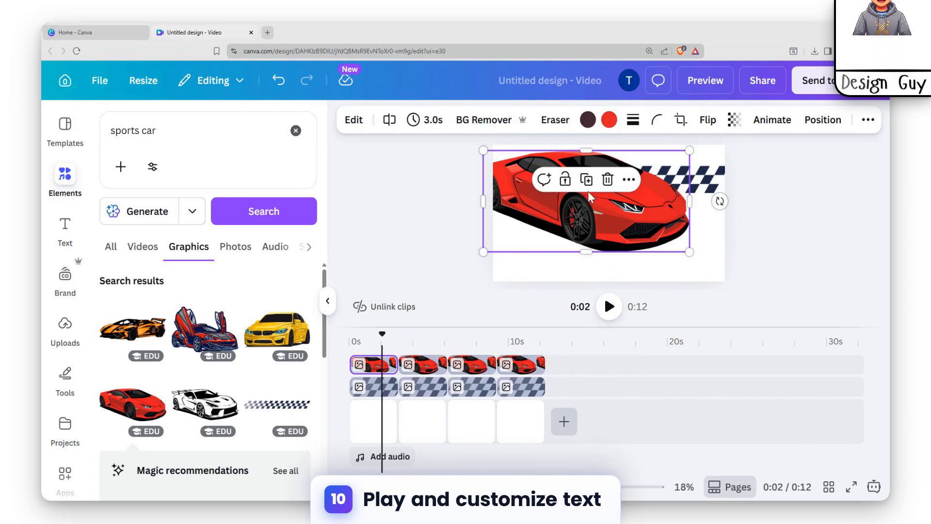
click(432, 365)
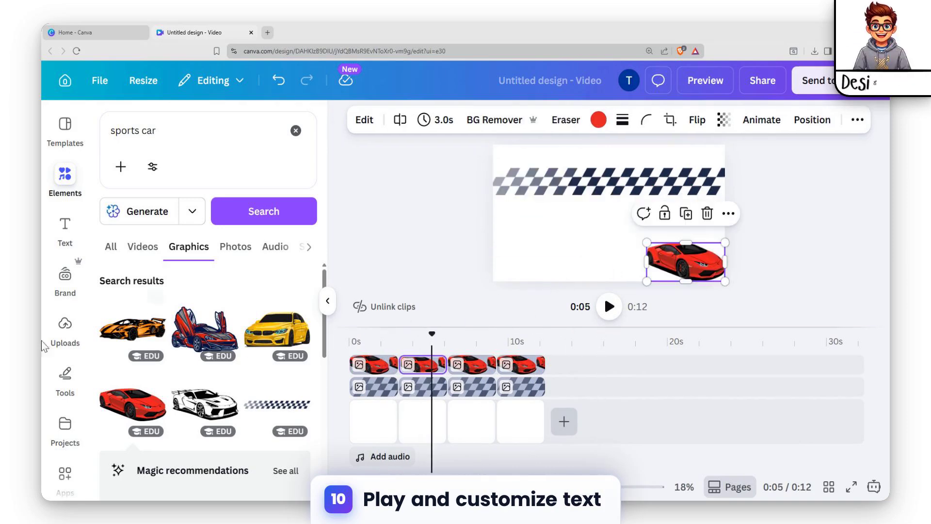
- Add a heading to the second page and fit its timeline clip to the 3.0-second section
click(65, 226)
click(233, 299)
drag(485, 359, 441, 360)
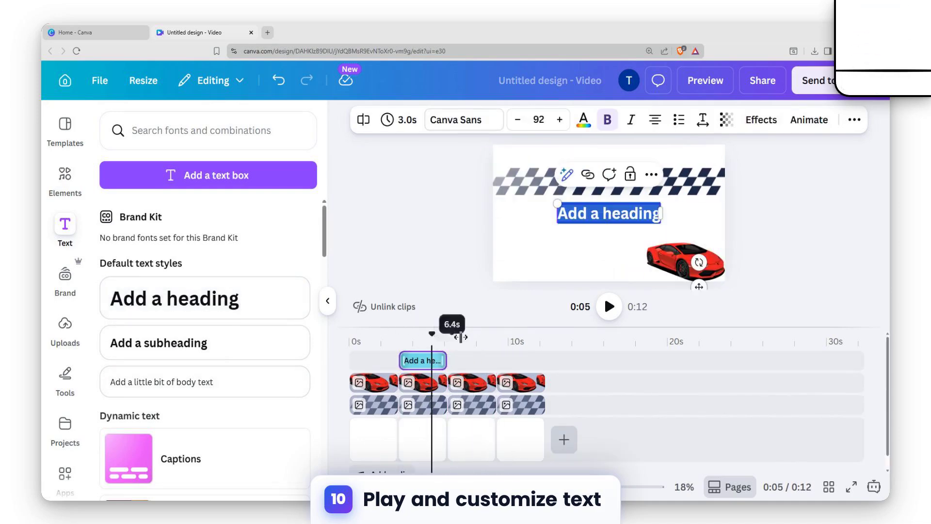
click(687, 214)
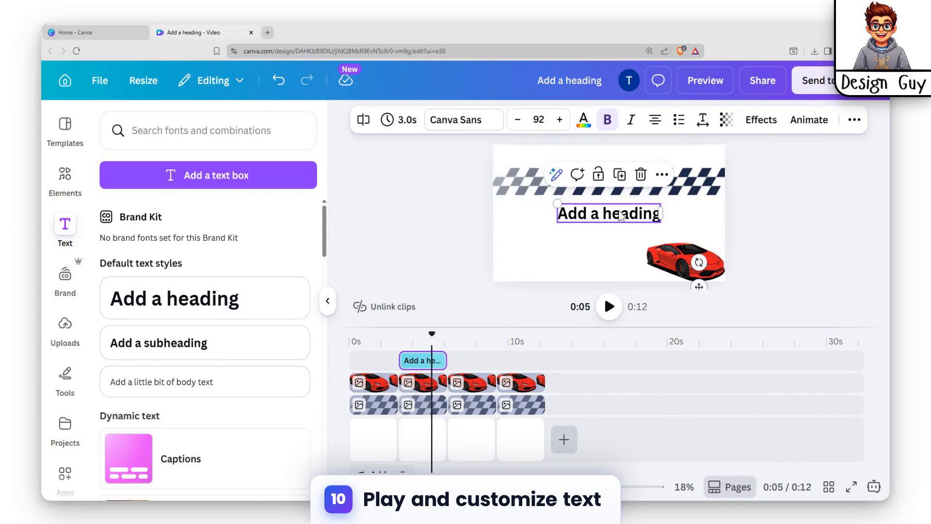
- Replace the second page's heading text with SPORTS CAR
double_click(617, 213)
text(SPOR)
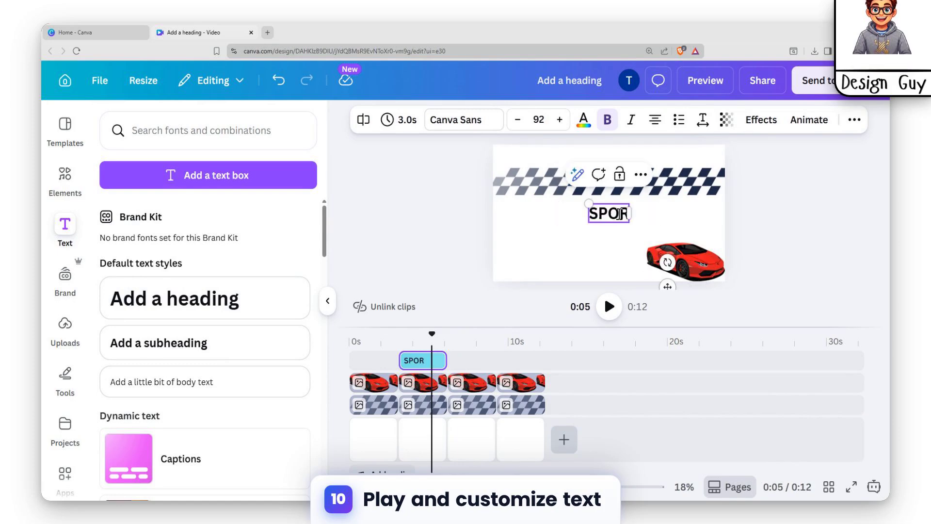
text(TS CAR)
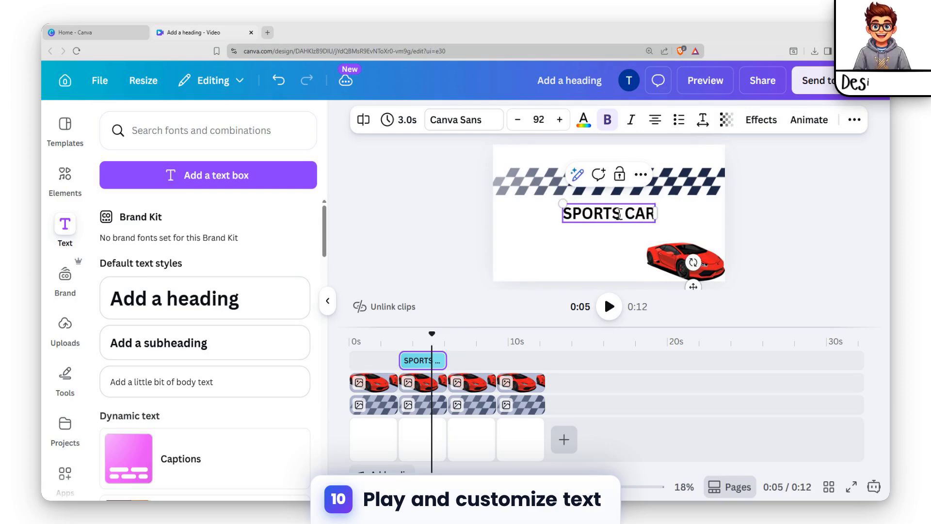
click(700, 215)
- Set the SPORTS CAR heading in the Shrikhand font and centre it below the checkered strip
click(622, 212)
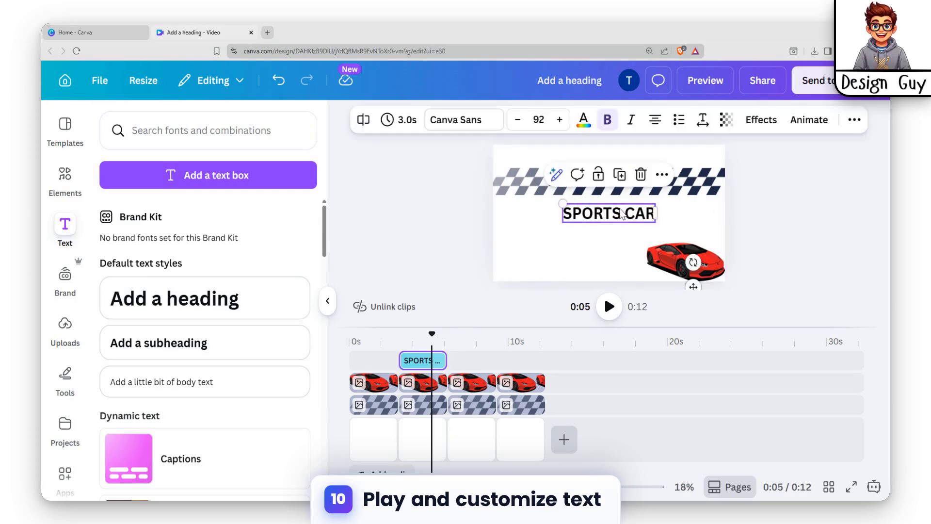
drag(622, 212, 603, 208)
click(456, 124)
scroll(232, 342, down, 2)
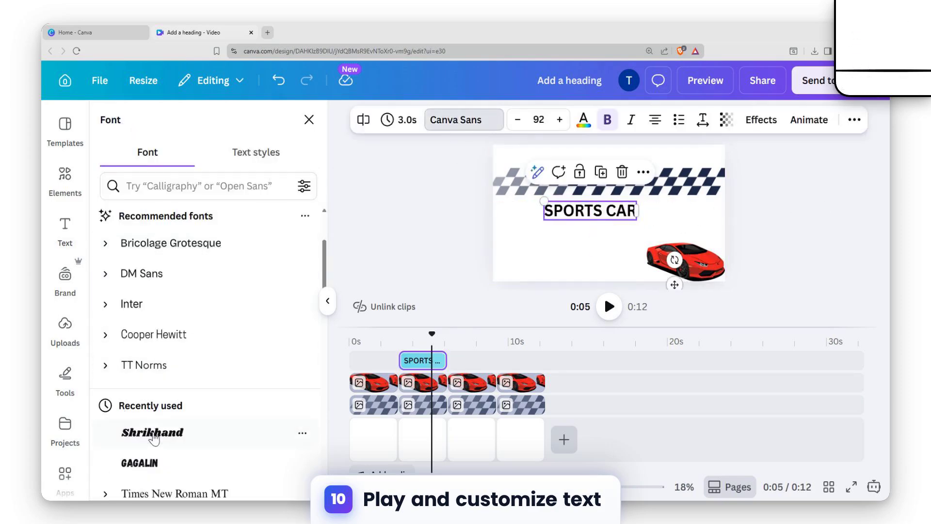
click(152, 432)
drag(606, 208, 622, 213)
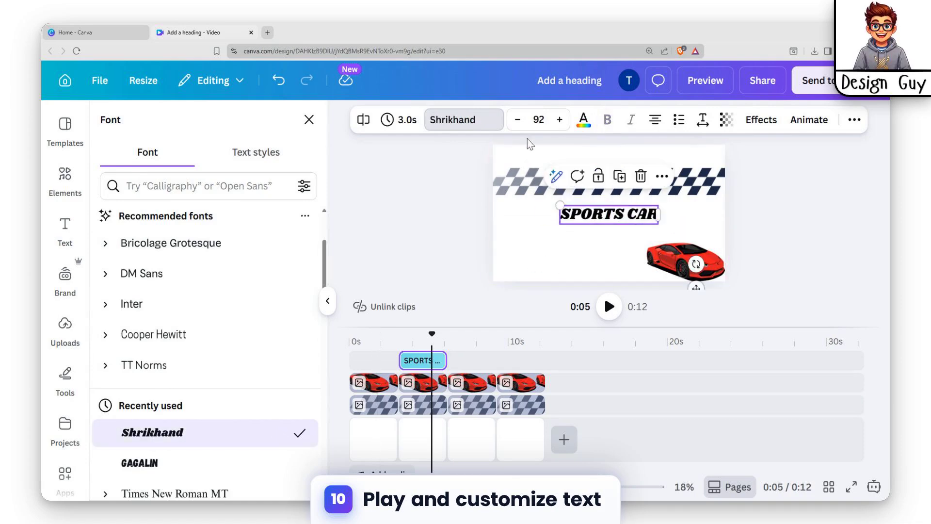
- Try several gradient text colours on the SPORTS CAR heading and apply the red-to-orange one
click(584, 120)
scroll(199, 335, down, 3)
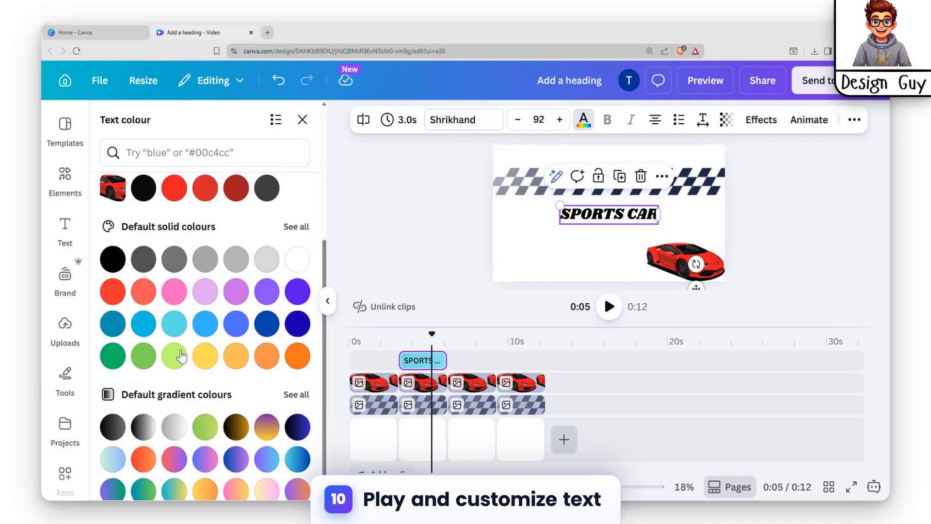
scroll(237, 422, down, 1)
click(174, 475)
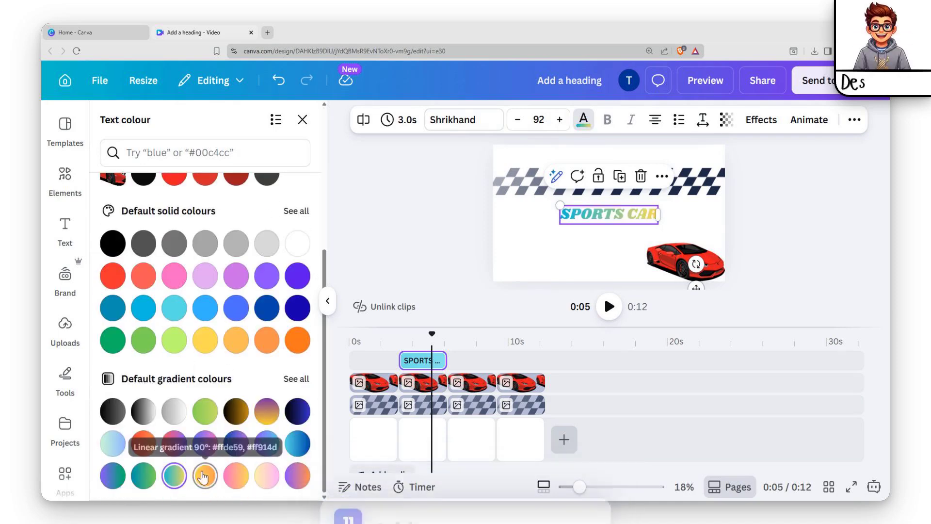
click(235, 477)
click(144, 443)
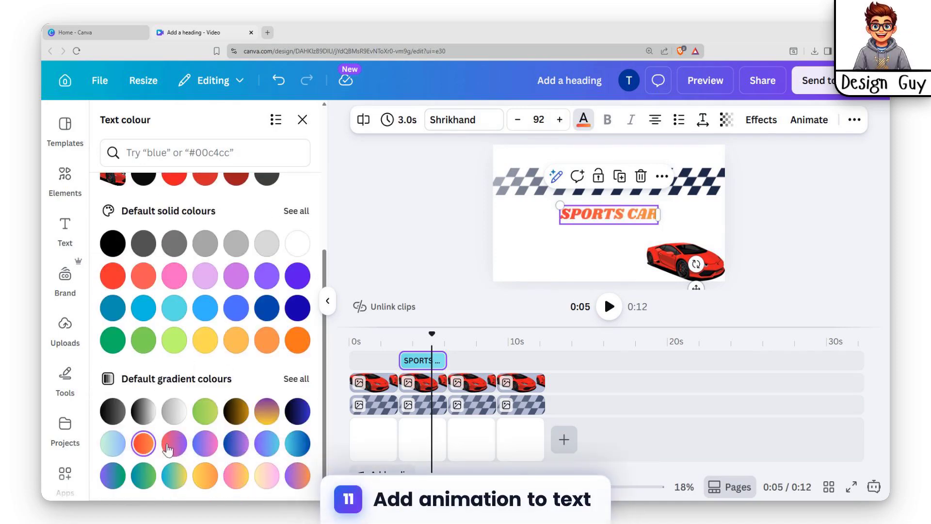
click(757, 215)
- Move the SPORTS CAR heading almost entirely past the page's left edge and start a custom animation for it
drag(607, 217, 480, 215)
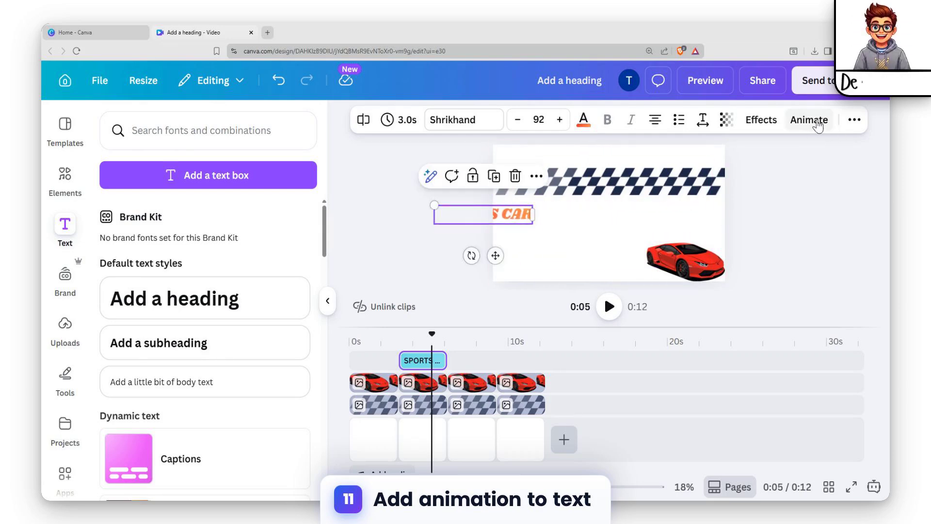
click(809, 120)
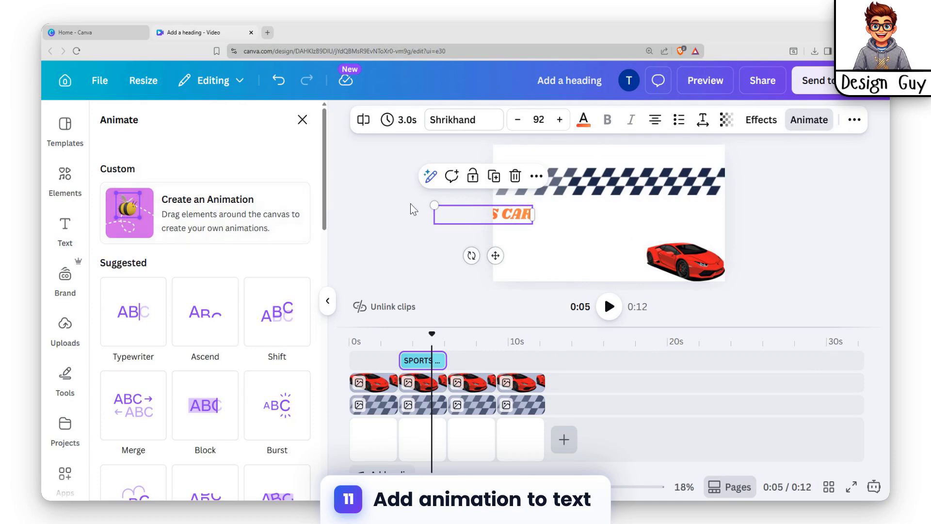
drag(513, 214, 481, 211)
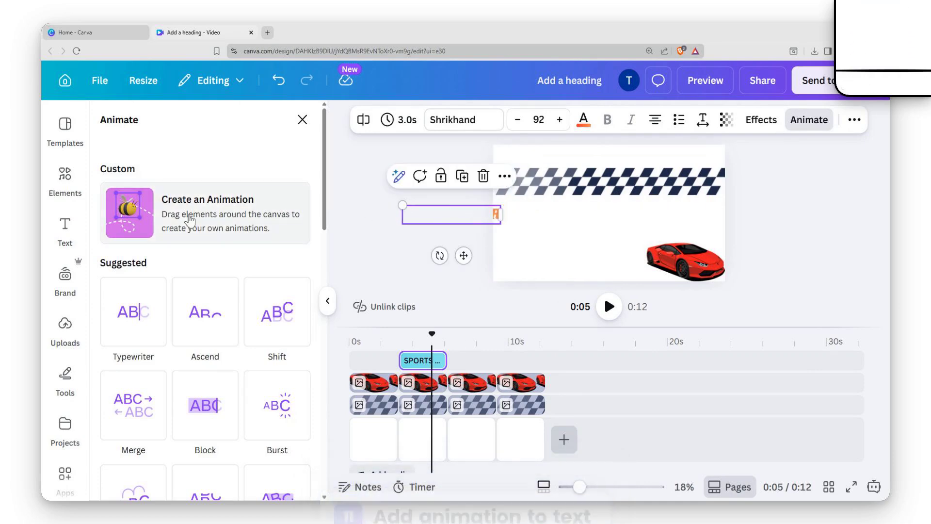
click(131, 213)
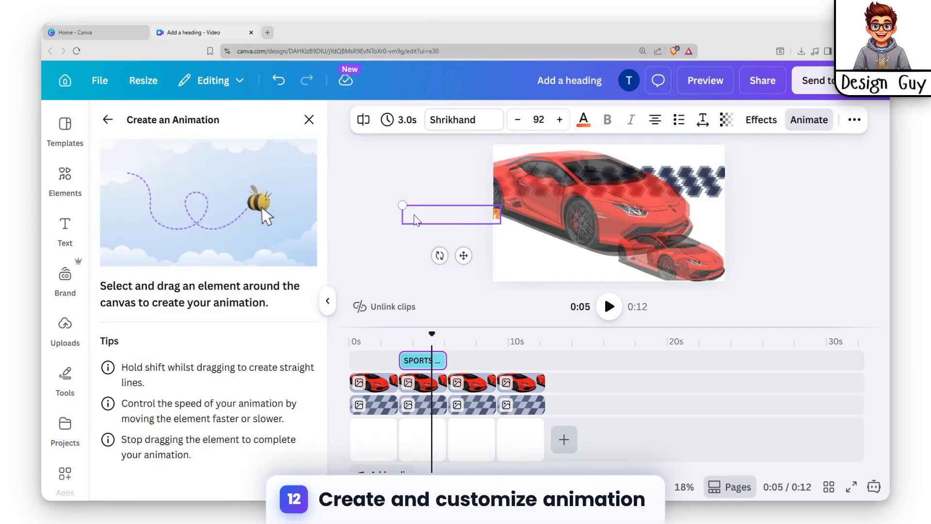
- Record a motion path for the heading, replacing a first sweep to the page's right edge with one ending near the centre
mouse_move(421, 218)
mouse_down()
mouse_move(735, 218)
mouse_move(585, 224)
mouse_move(722, 218)
mouse_up()
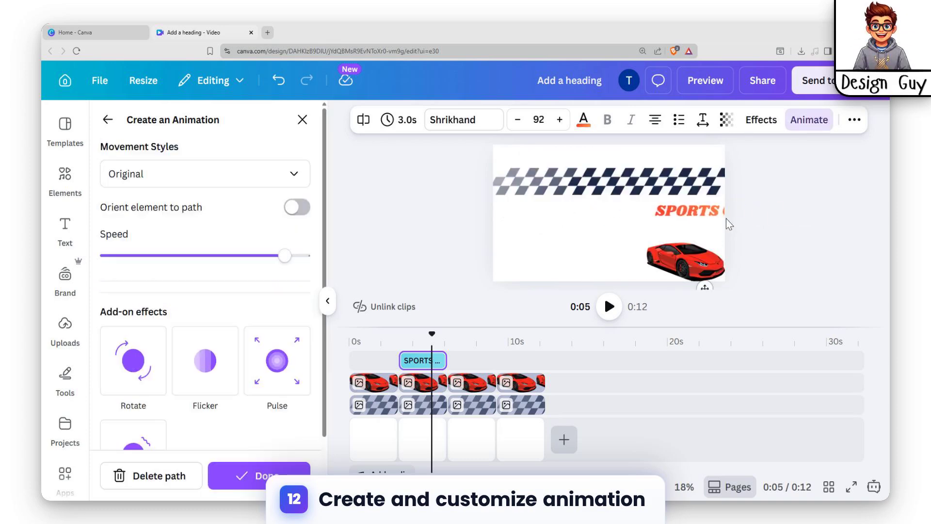
key(ctrl+z)
mouse_move(622, 218)
mouse_down()
mouse_move(694, 213)
mouse_move(616, 216)
mouse_up()
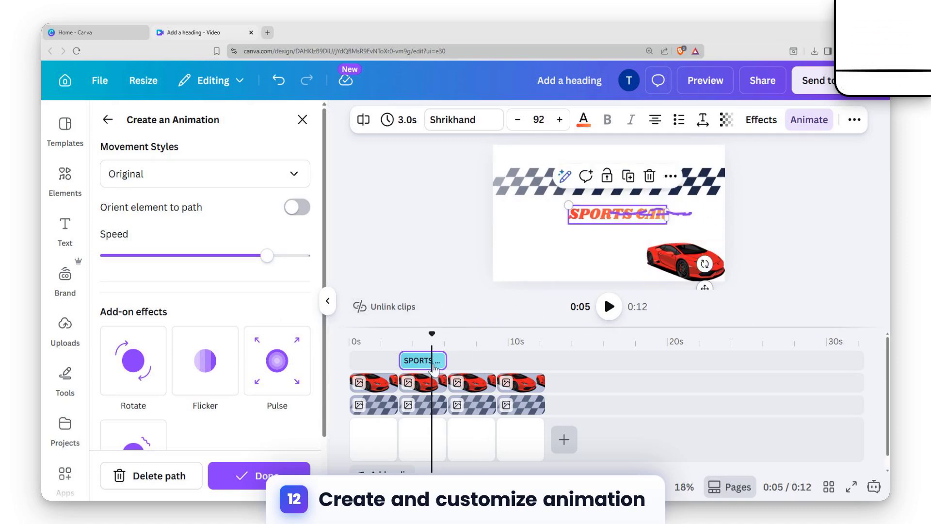
click(468, 362)
- Duplicate the animated SPORTS CAR heading clip and place the copy above the fourth section's clips
click(419, 362)
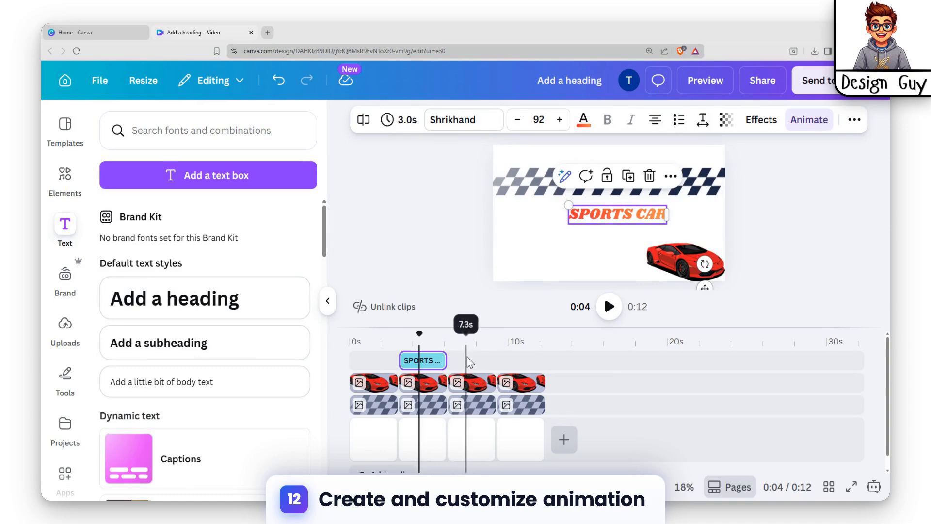
key(ctrl+d)
drag(431, 361, 518, 361)
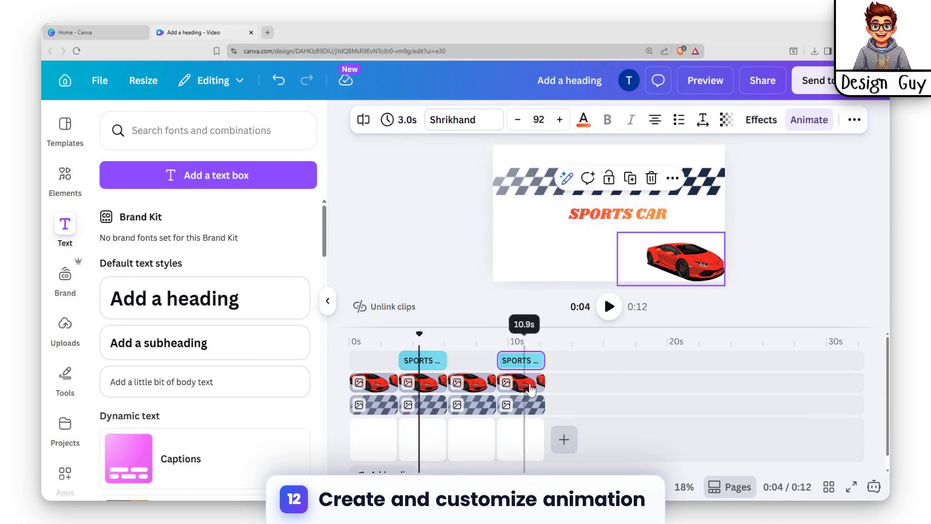
- Add a Match & Move transition of 1.5 seconds between the first and second pages
click(361, 367)
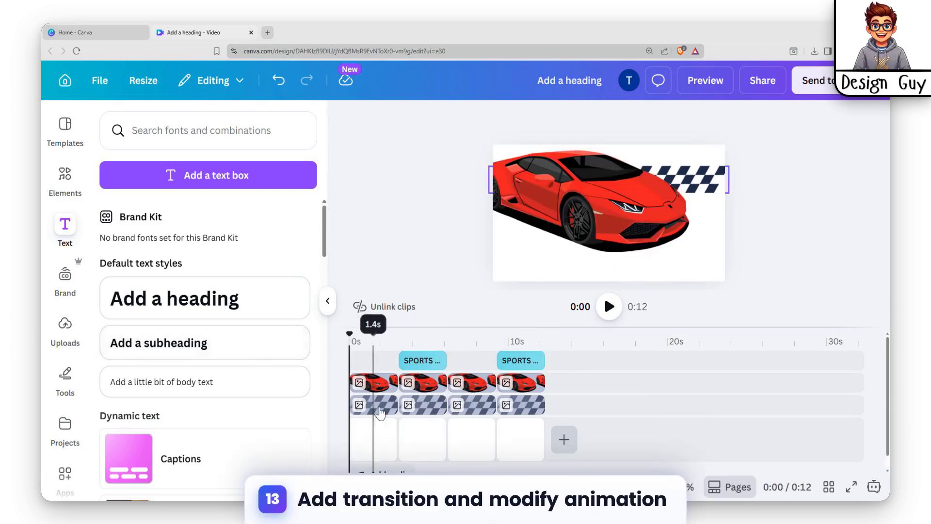
click(398, 450)
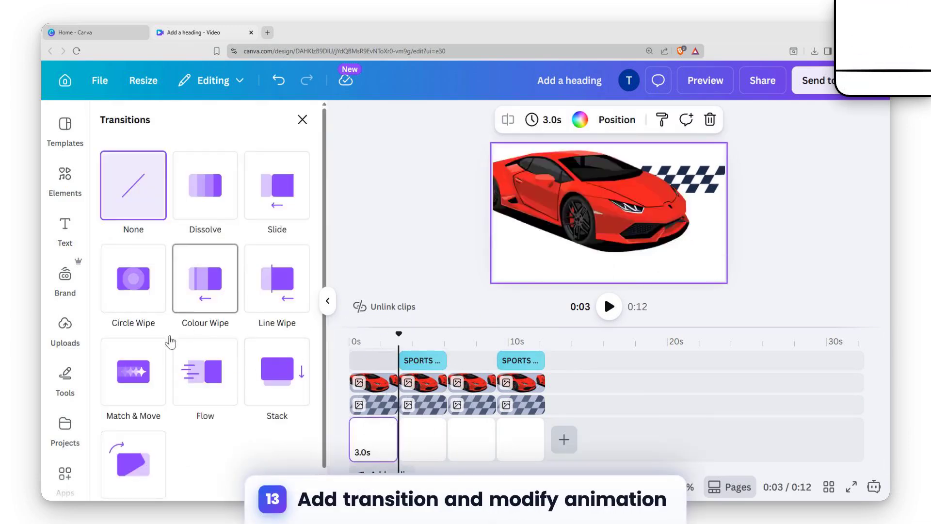
click(136, 342)
scroll(145, 315, down, 4)
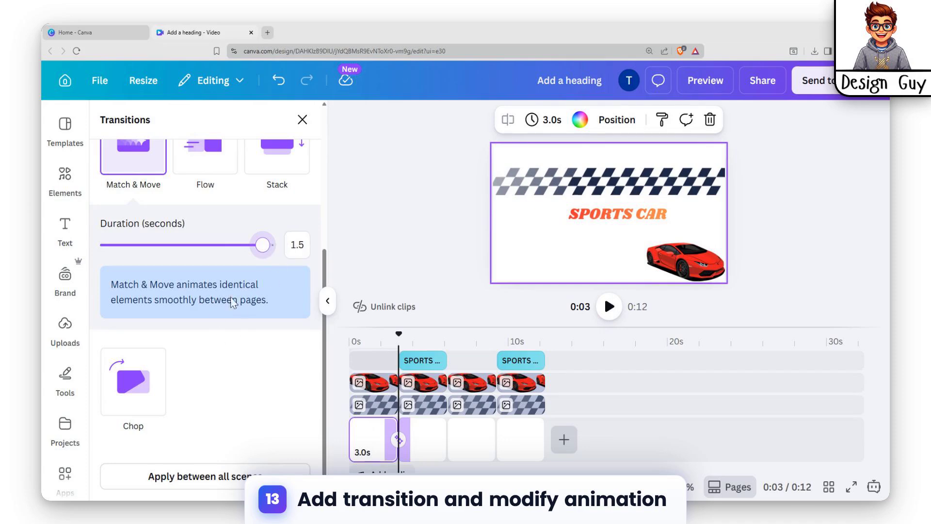
- Apply the 1.5-second Match & Move transition between all pages and play the video from the beginning
click(204, 476)
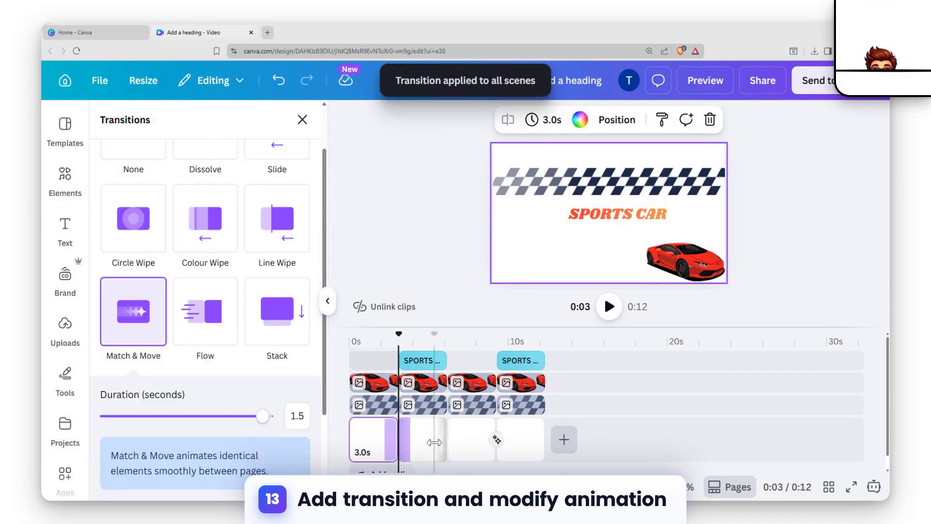
scroll(149, 362, down, 2)
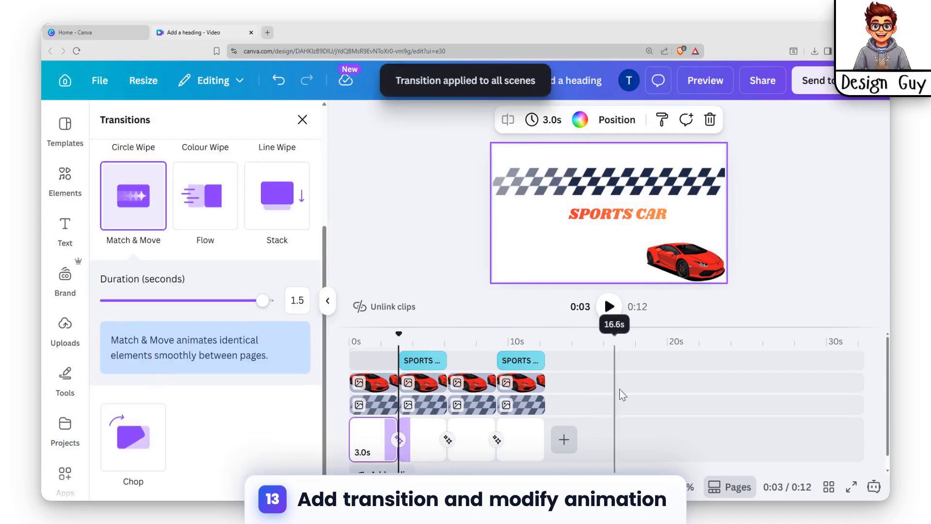
click(409, 254)
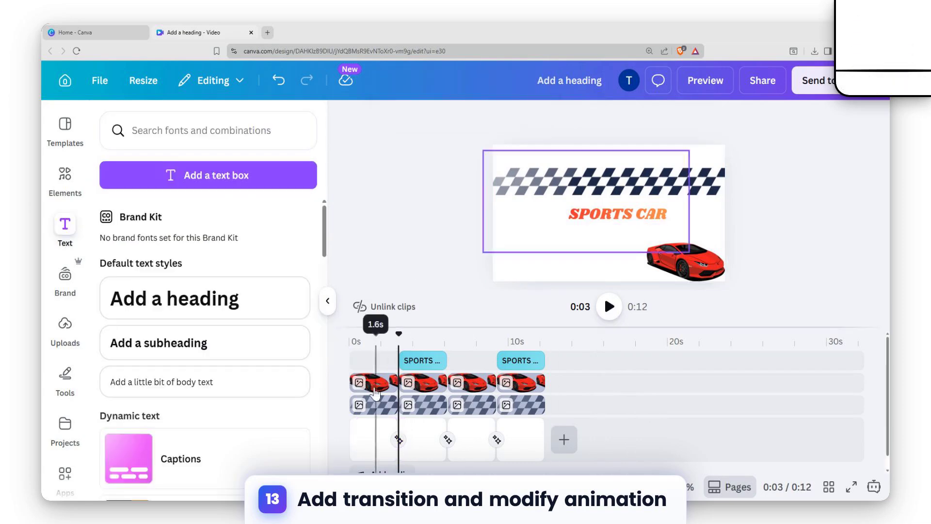
click(370, 439)
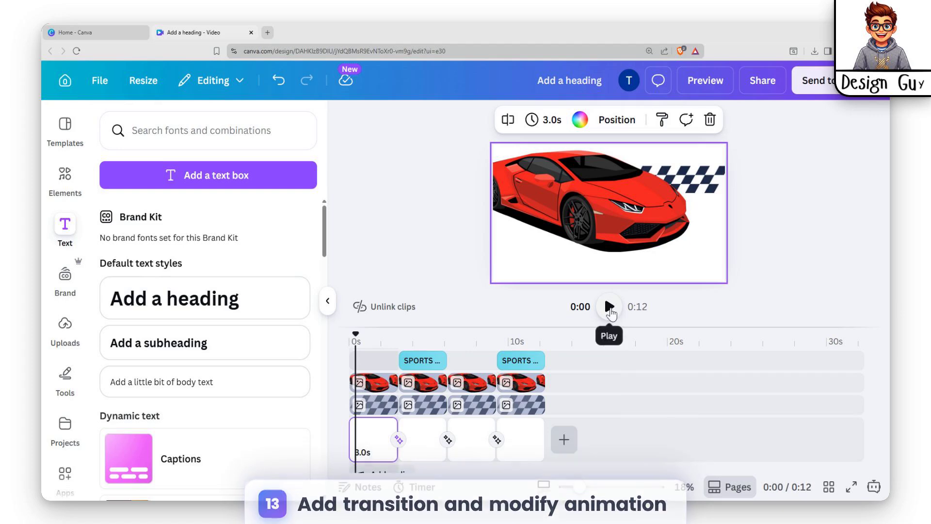
click(609, 306)
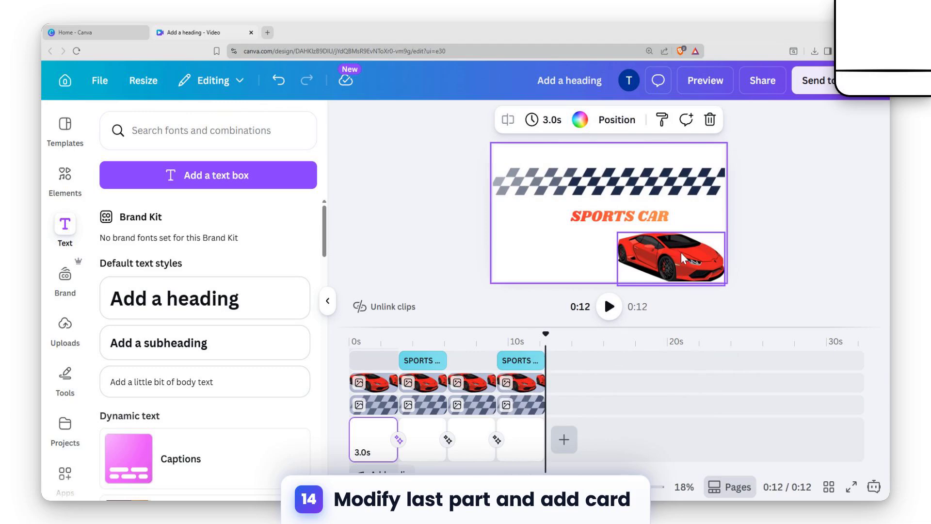
- Move the last page's red car to the lower-left corner and add the white sports car graphic almost entirely past the upper-left corner
drag(680, 254, 561, 256)
click(65, 175)
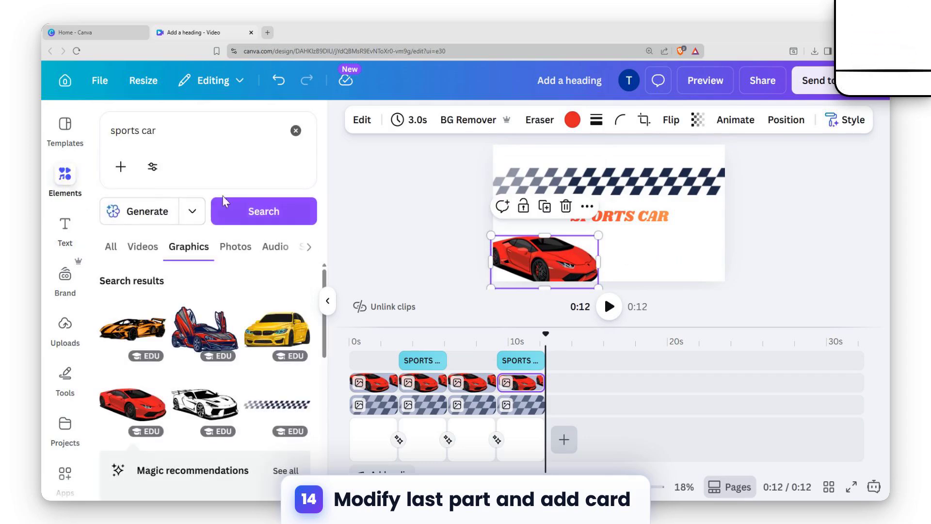
scroll(252, 321, down, 3)
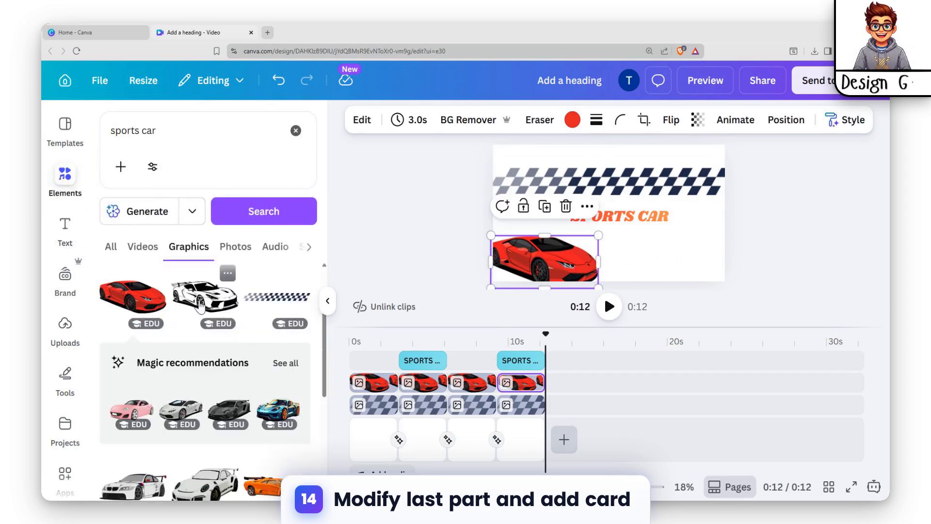
click(201, 304)
drag(626, 214, 479, 147)
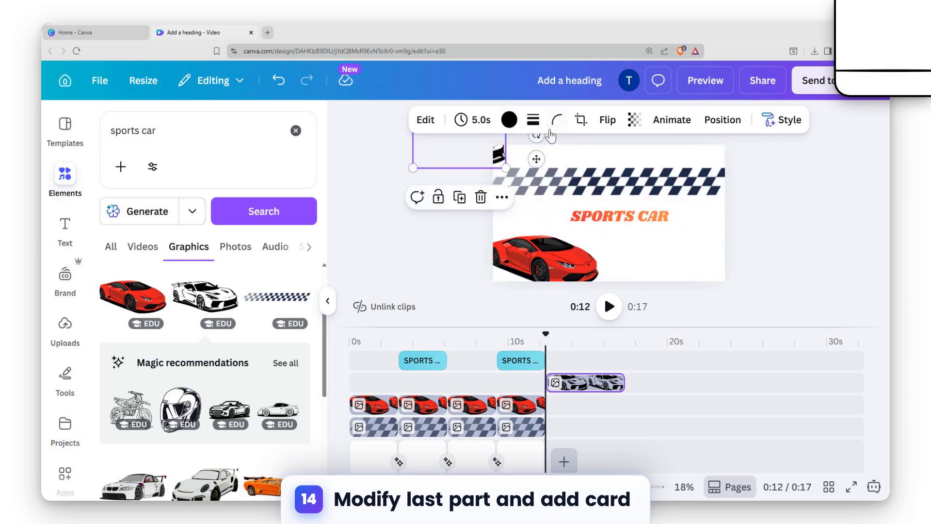
- Start a custom animation for the white sports car
click(672, 120)
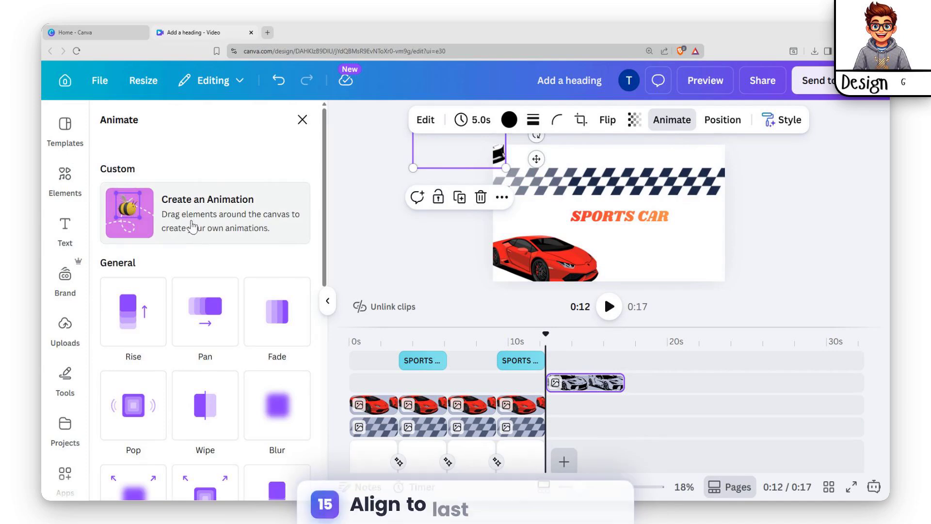
click(147, 169)
mouse_move(466, 156)
mouse_down()
mouse_move(671, 257)
mouse_move(641, 254)
mouse_move(473, 149)
mouse_up()
key(ctrl+z)
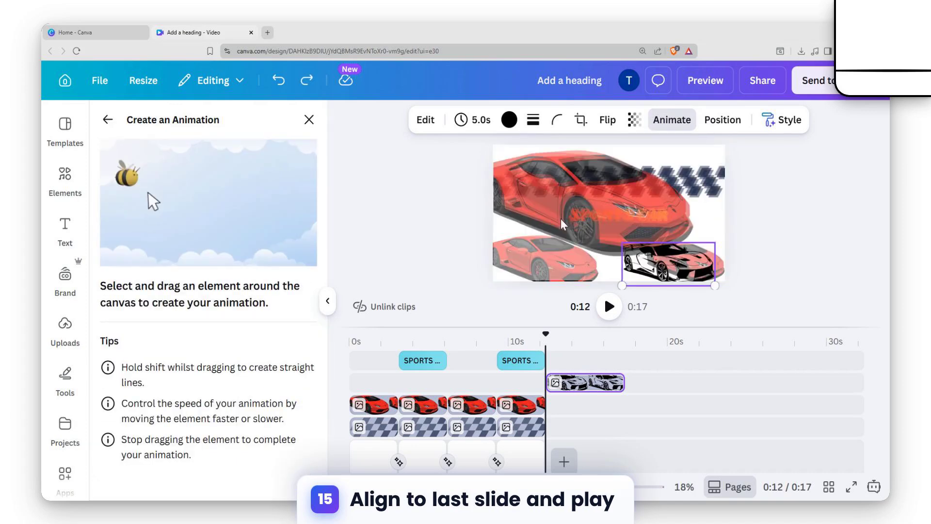
mouse_move(644, 250)
mouse_down()
mouse_move(469, 155)
mouse_move(461, 160)
mouse_move(558, 228)
mouse_move(687, 255)
mouse_up()
key(ctrl+z)
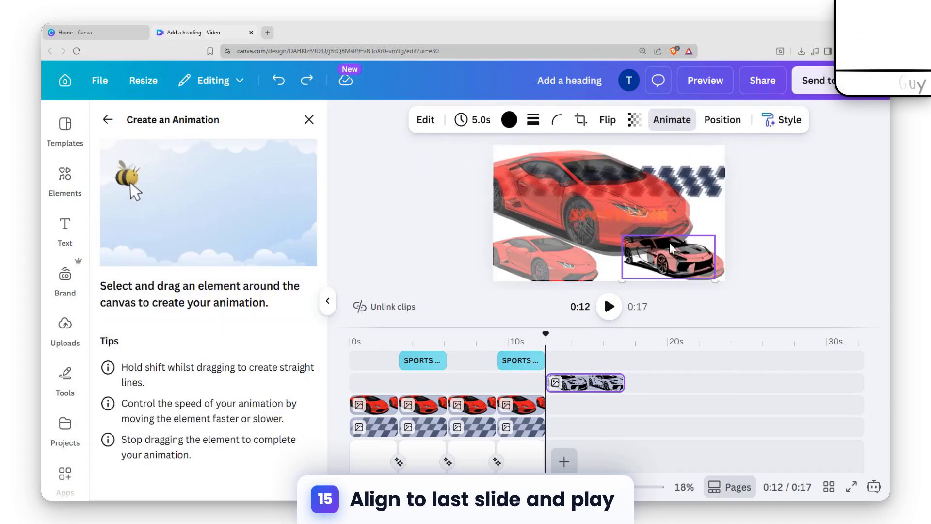
key(ctrl+z)
drag(491, 153, 542, 183)
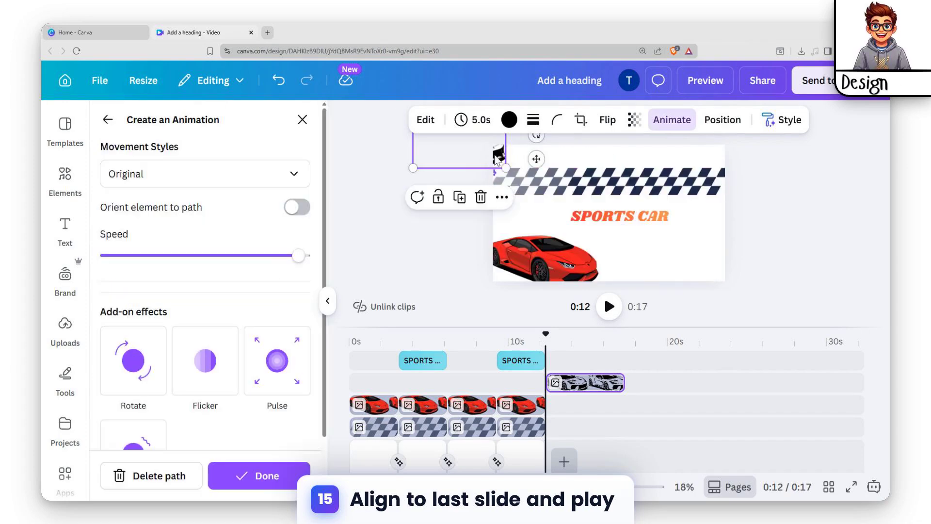
- Record the white car's motion path diagonally down to the page's lower-right area and align its clip with the fourth section
drag(488, 169, 677, 256)
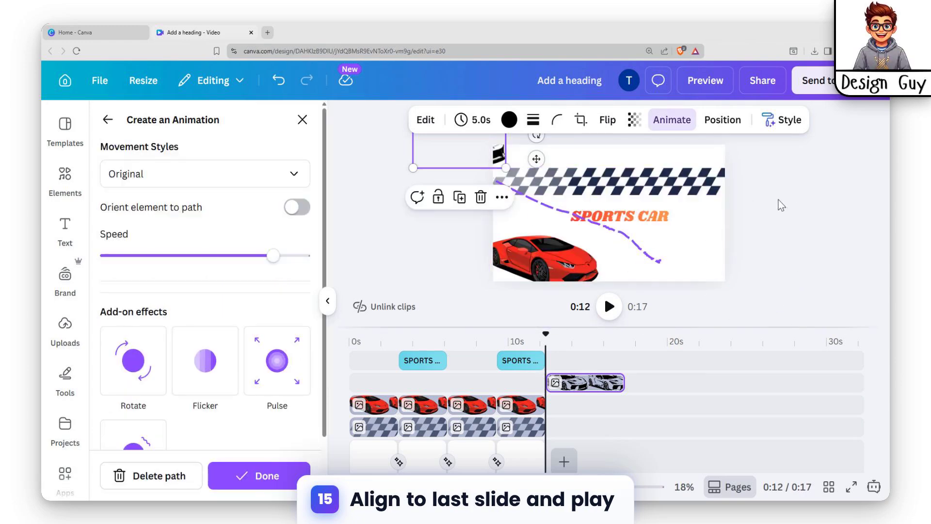
click(688, 246)
drag(588, 383, 544, 384)
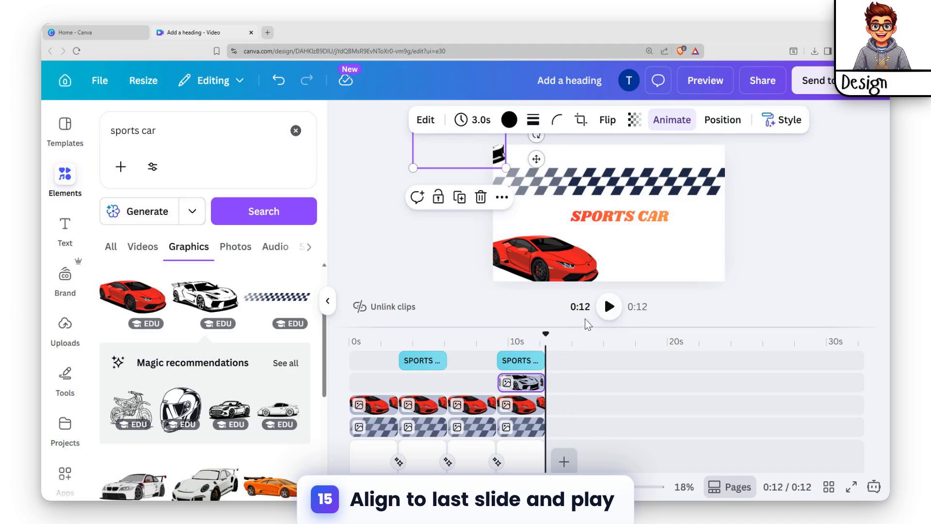
- Play the video to check the white car's animation and open the design's download settings
key(space)
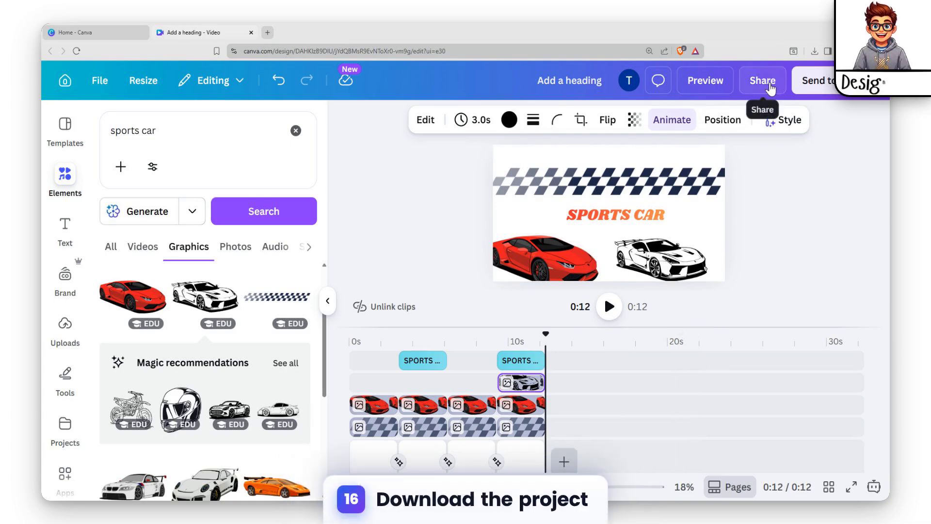
click(771, 89)
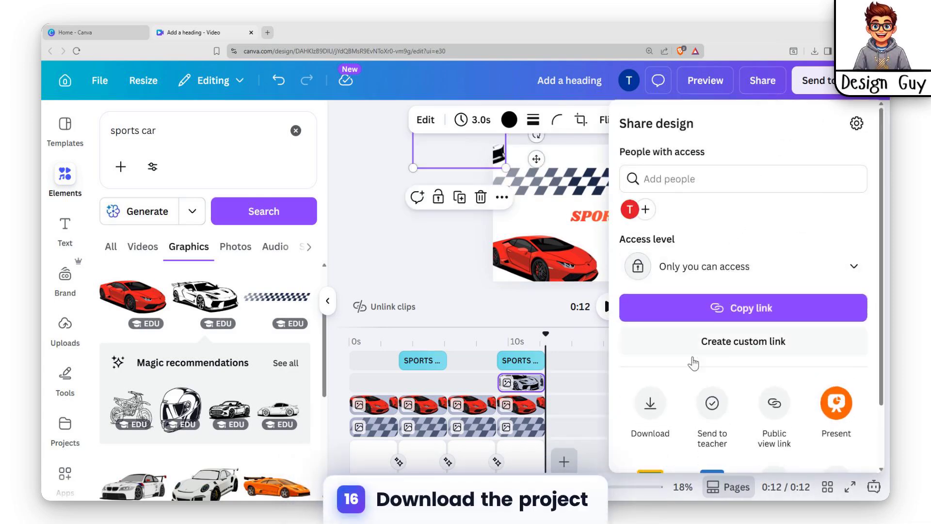
click(662, 410)
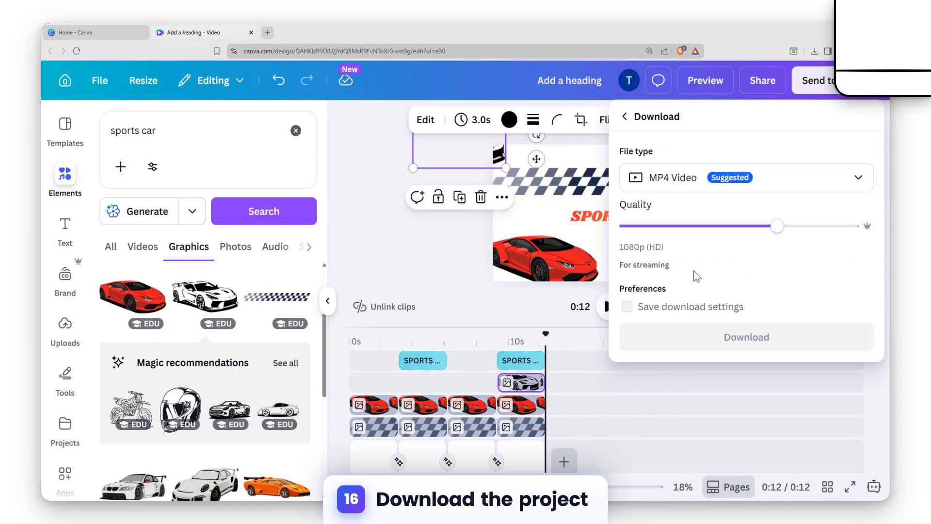